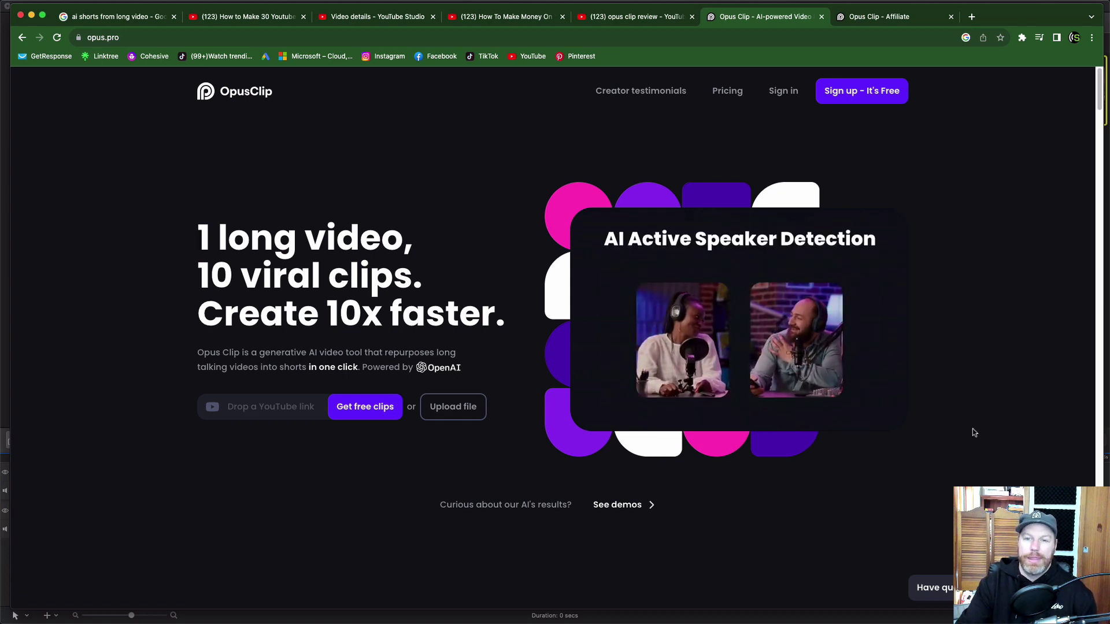
- Copy the tutorial's YouTube URL and paste it into Opus Clip's link field
{"action": "key", "text": "super+4"}
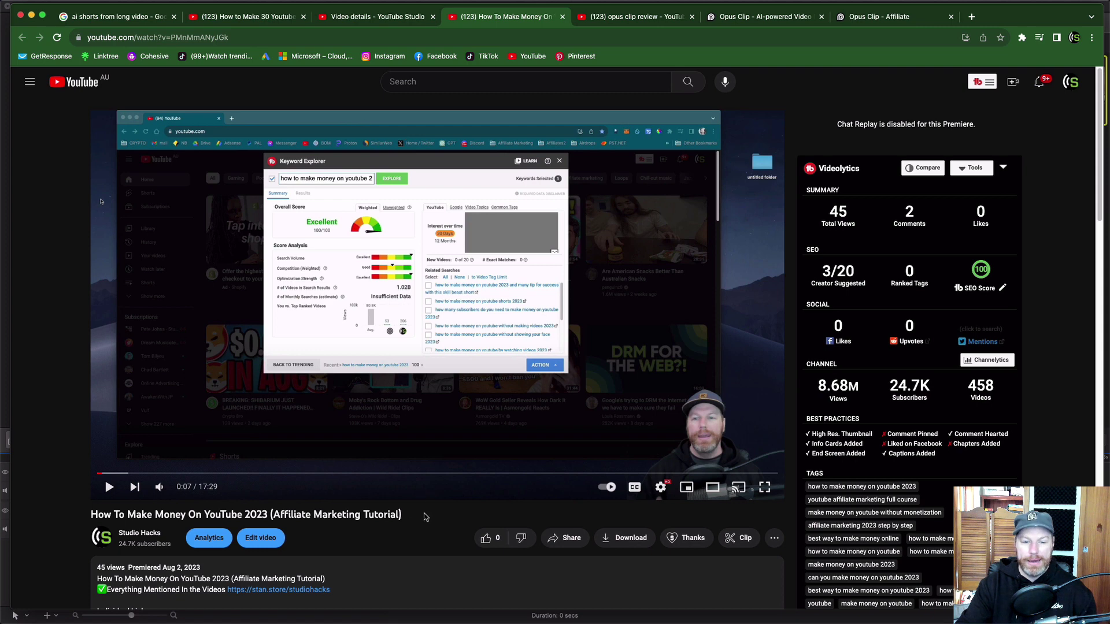
{"action": "left_click", "coordinate": [283, 38]}
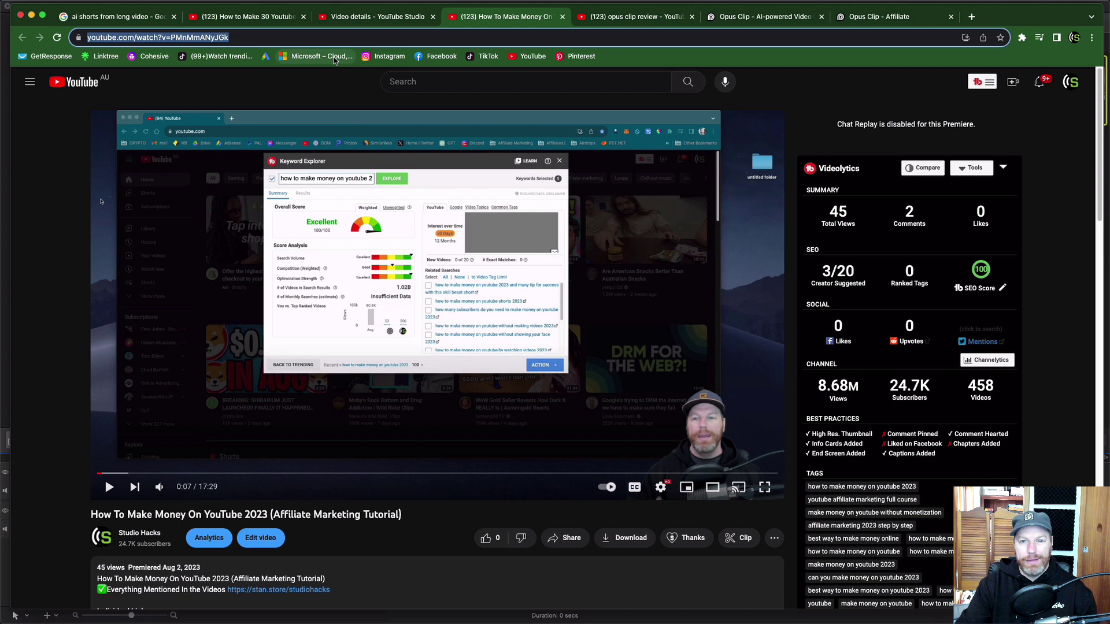
{"action": "left_click", "coordinate": [755, 22]}
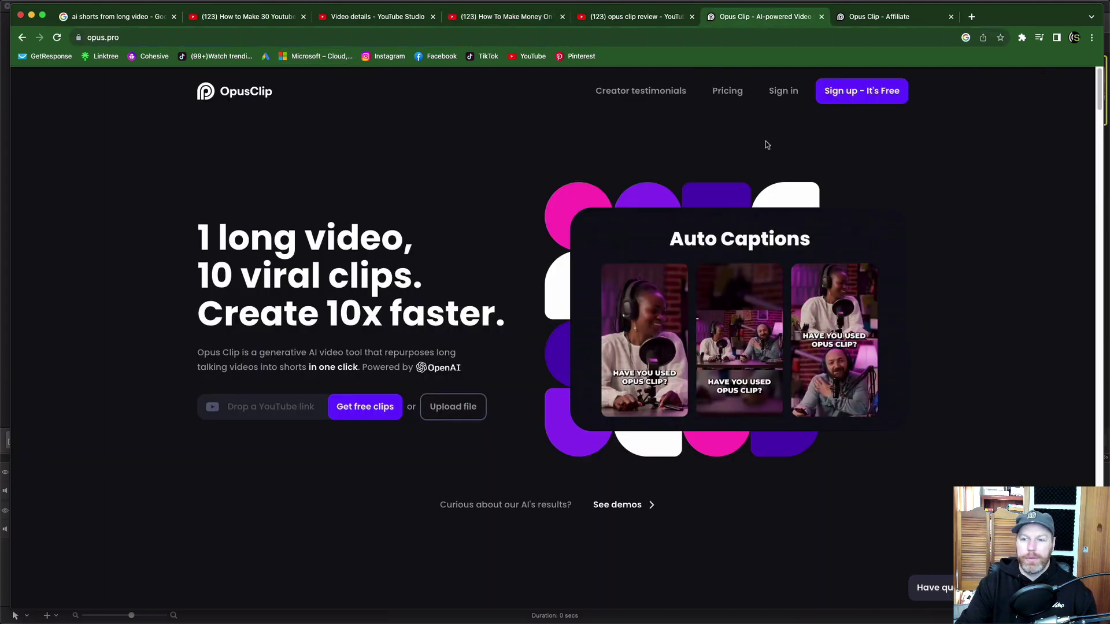
{"action": "left_click", "coordinate": [256, 406]}
{"action": "key", "text": "super+v"}
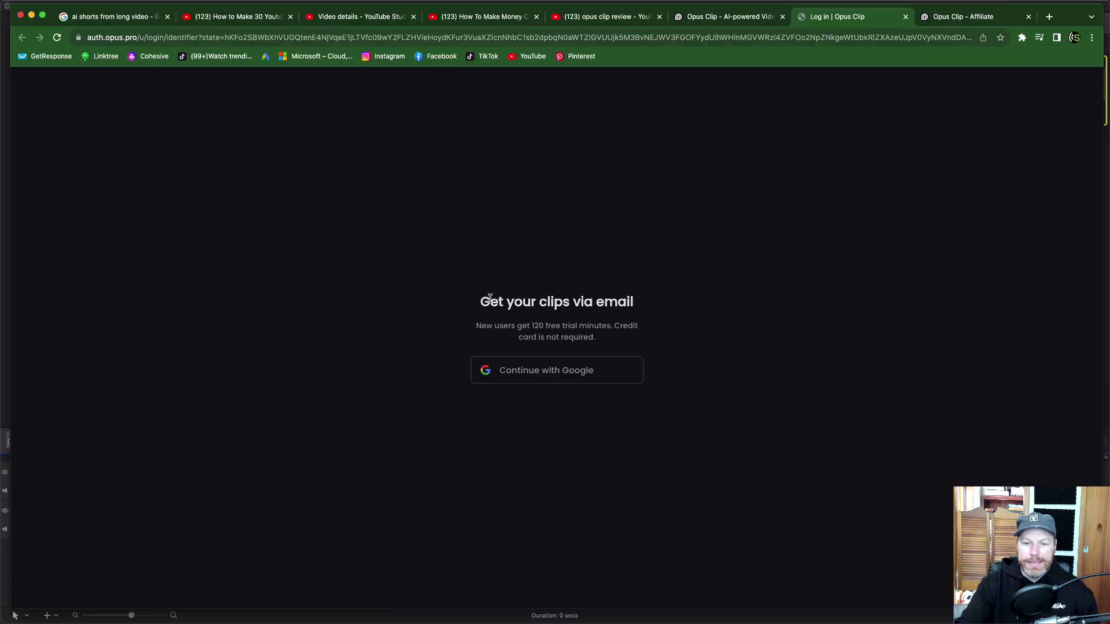
- Highlight the sign-in heading, the free-trial minutes note and the Everything in Essential Plan benefit
{"action": "left_click_drag", "start_coordinate": [480, 303], "coordinate": [643, 307]}
{"action": "left_click", "coordinate": [596, 325]}
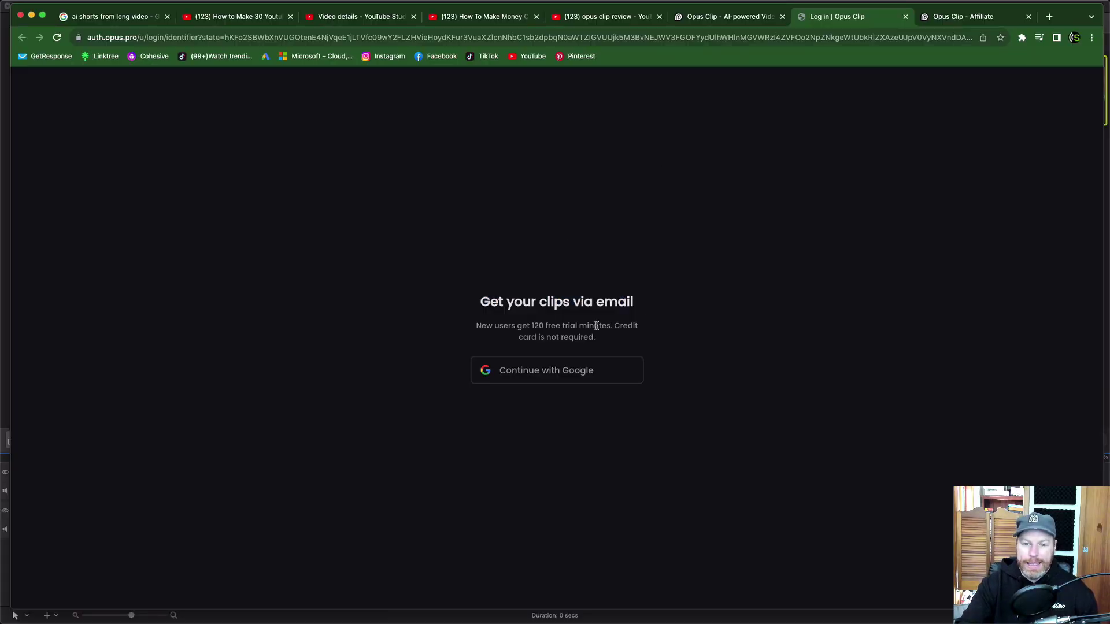
{"action": "left_click_drag", "start_coordinate": [476, 327], "coordinate": [539, 326]}
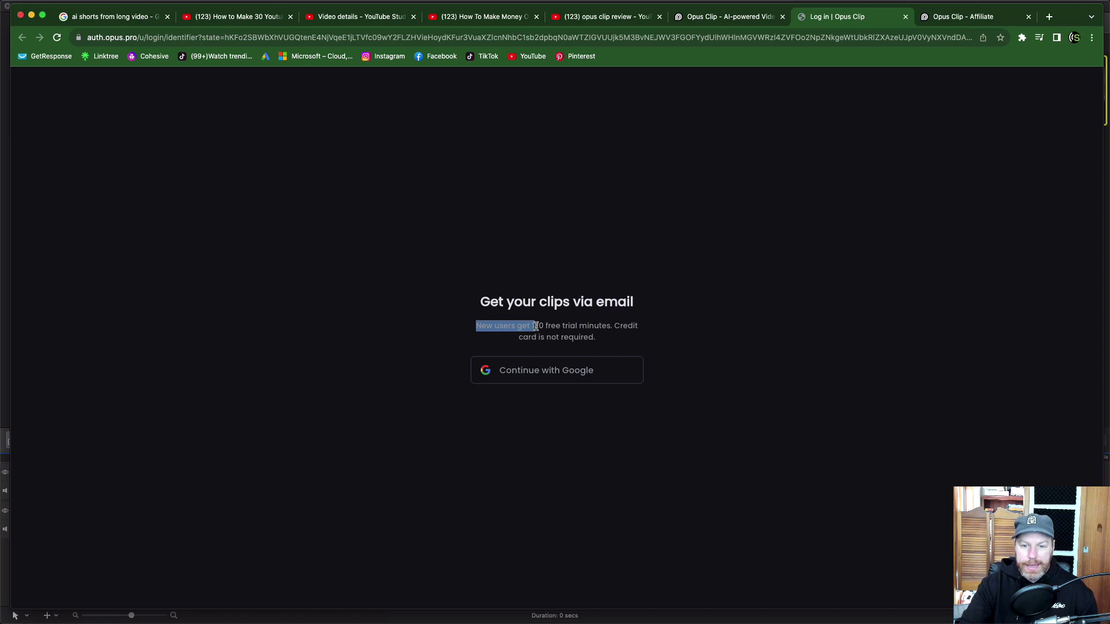
{"action": "left_click", "coordinate": [573, 327]}
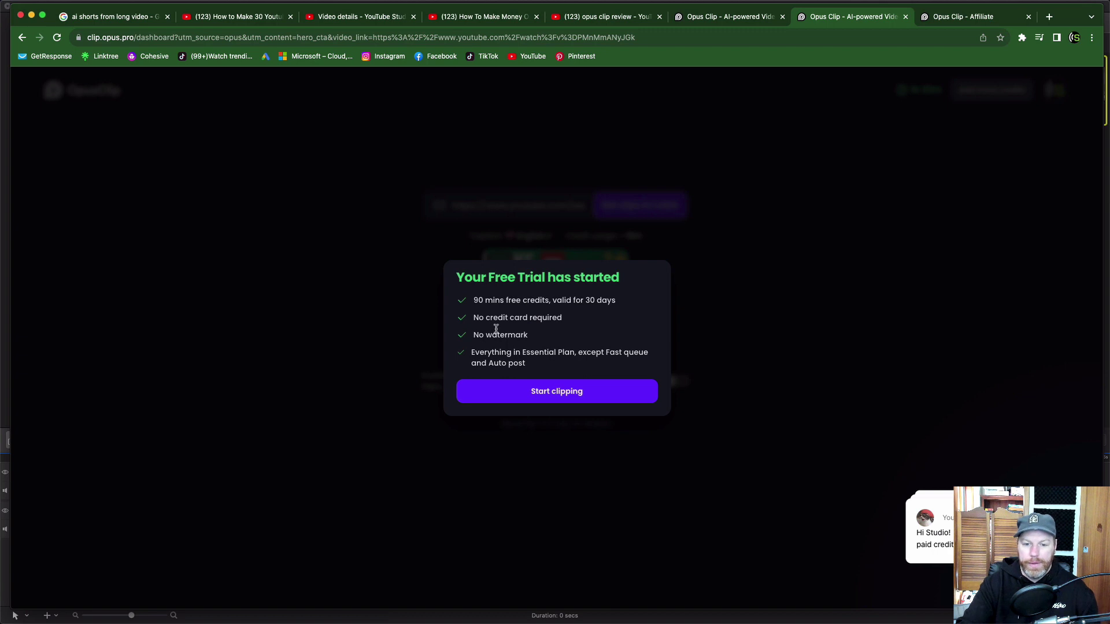
{"action": "left_click_drag", "start_coordinate": [472, 353], "coordinate": [575, 354]}
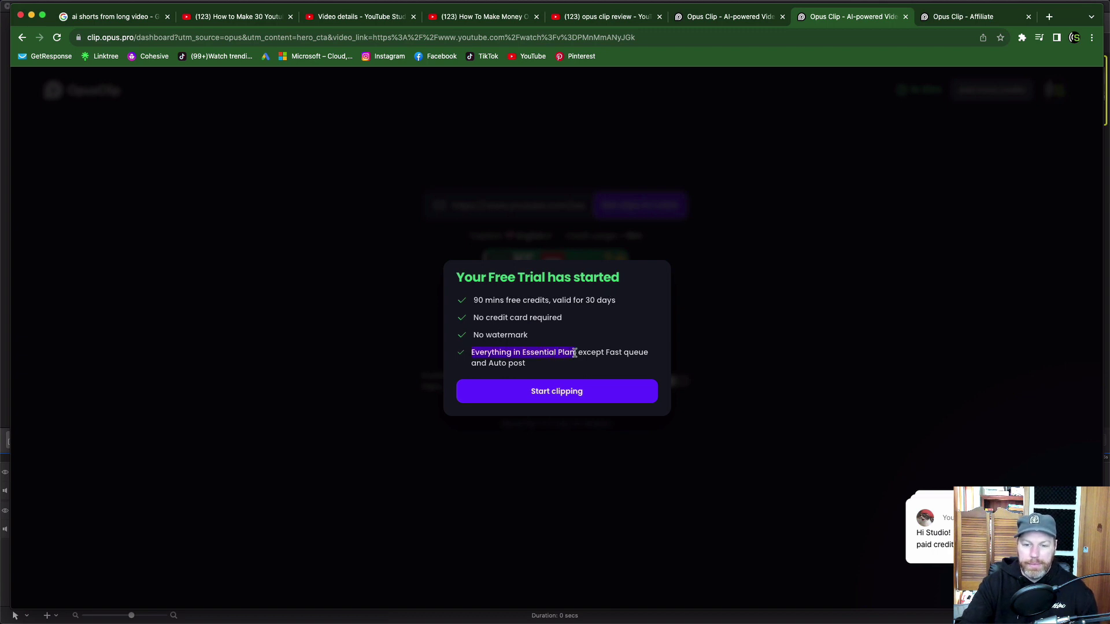
- Enable AI Copilot with a 30s~60s clip length and generate clips in one click
{"action": "left_click", "coordinate": [564, 397]}
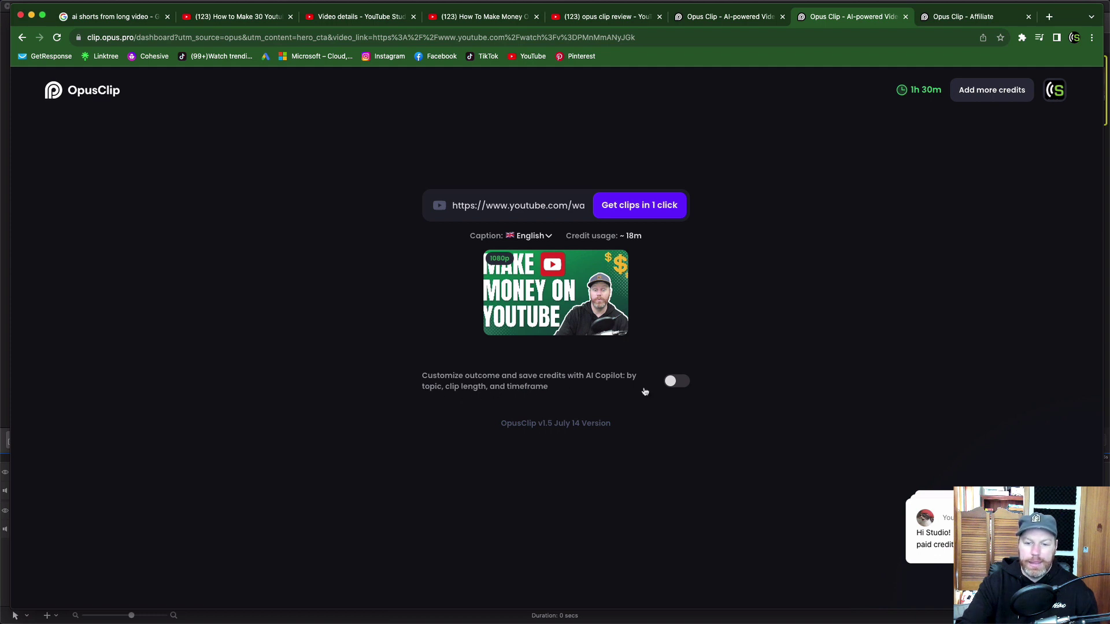
{"action": "left_click", "coordinate": [674, 382]}
{"action": "scroll", "coordinate": [755, 373], "scroll_direction": "down", "scroll_amount": 1}
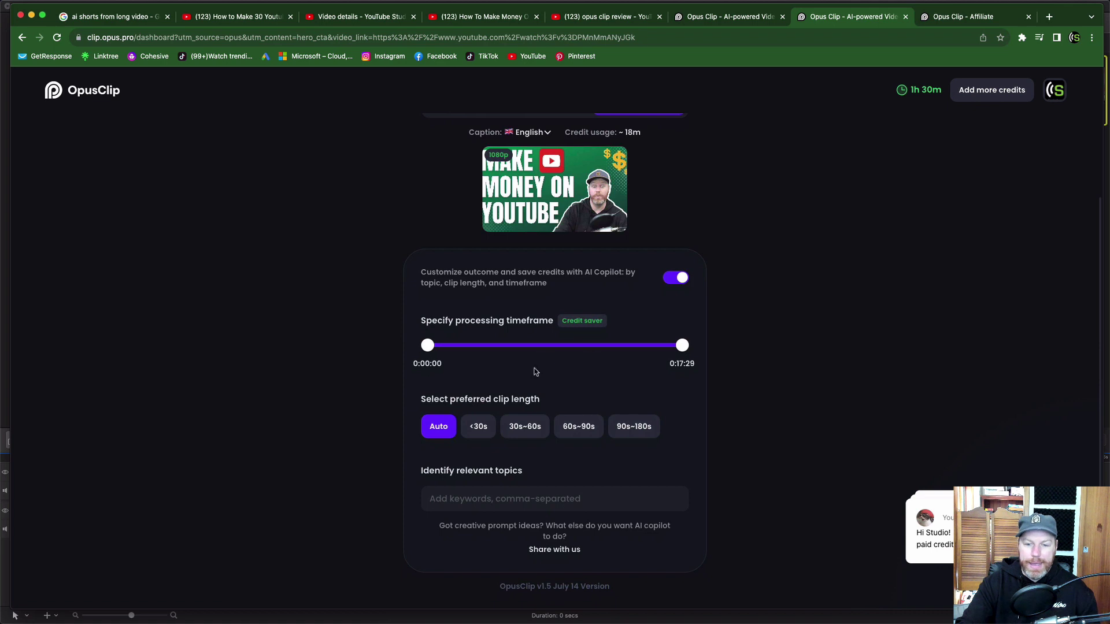
{"action": "left_click", "coordinate": [530, 432]}
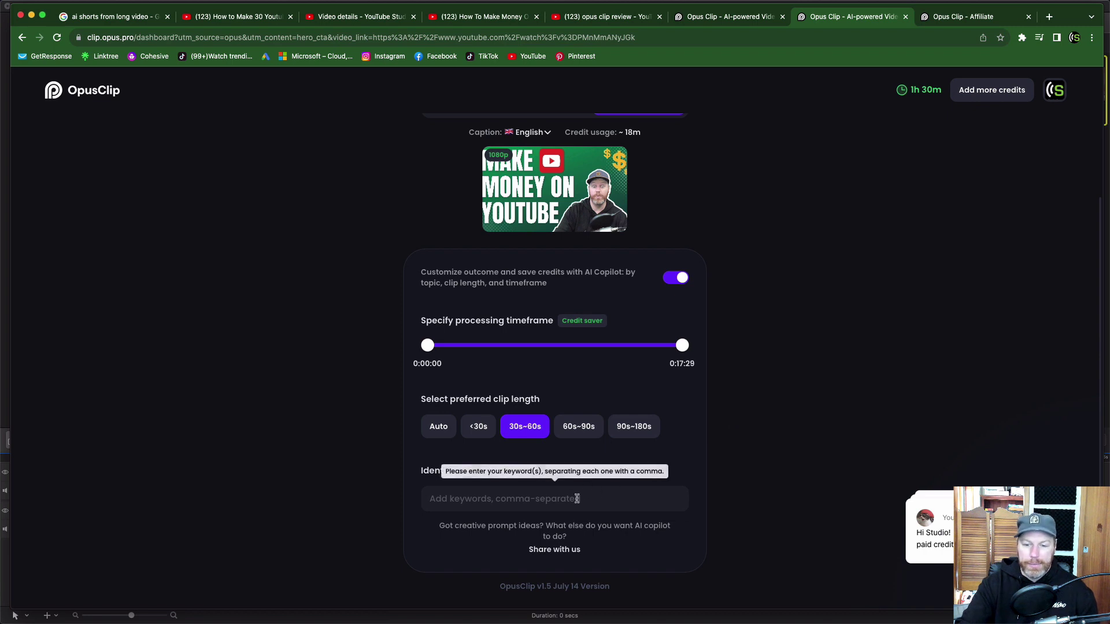
{"action": "scroll", "coordinate": [734, 370], "scroll_direction": "up", "scroll_amount": 3}
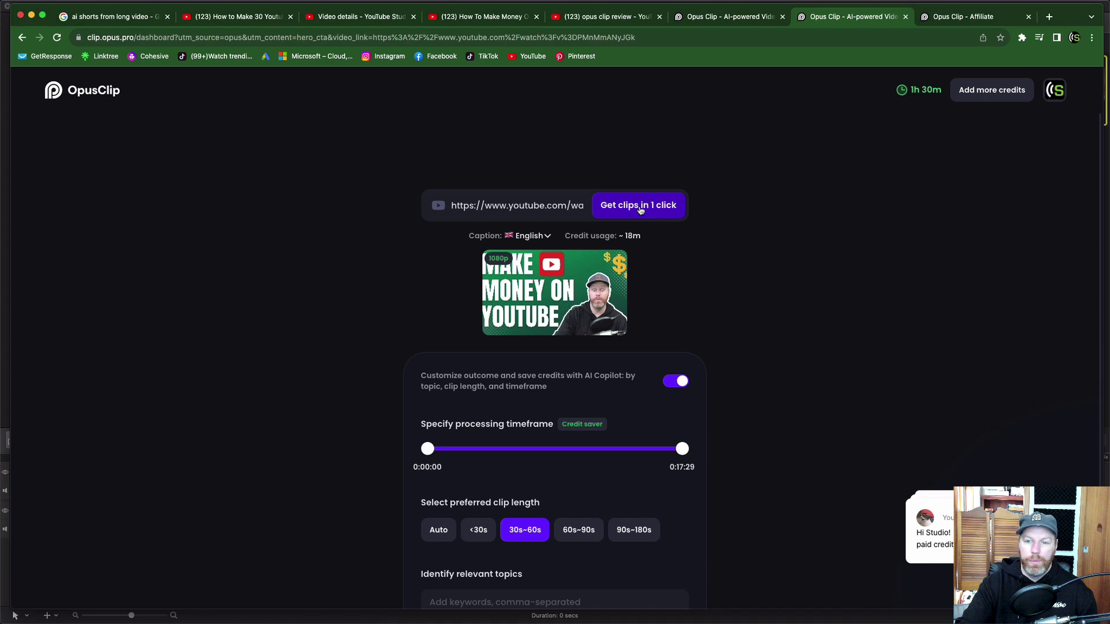
{"action": "left_click", "coordinate": [640, 208]}
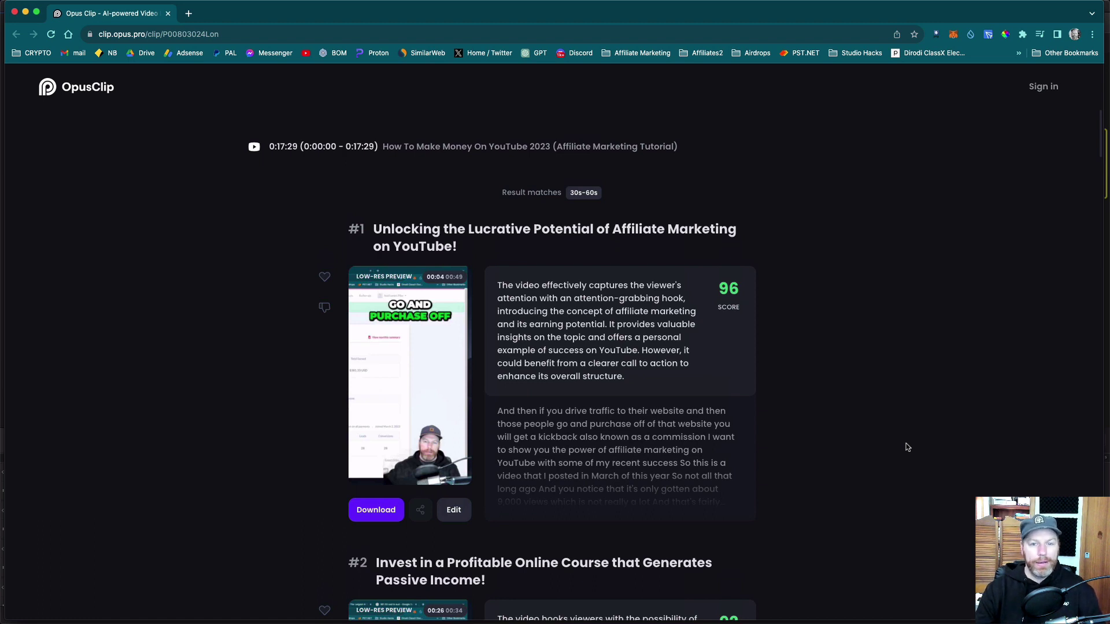
{"action": "scroll", "coordinate": [849, 398], "scroll_direction": "down", "scroll_amount": 2}
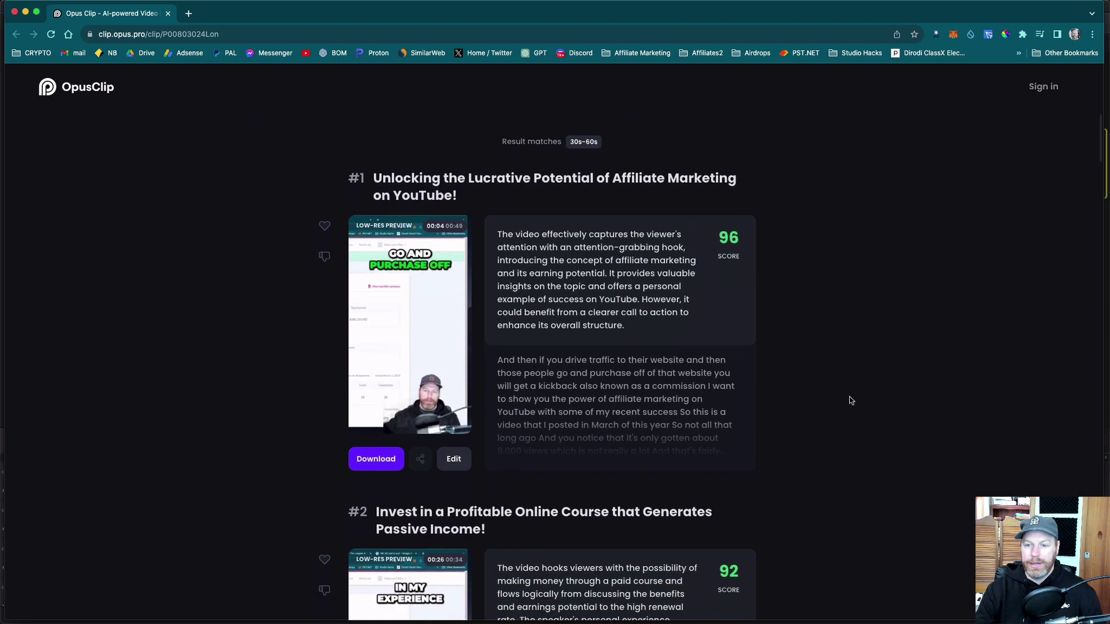
{"action": "scroll", "coordinate": [852, 402], "scroll_direction": "down", "scroll_amount": 20}
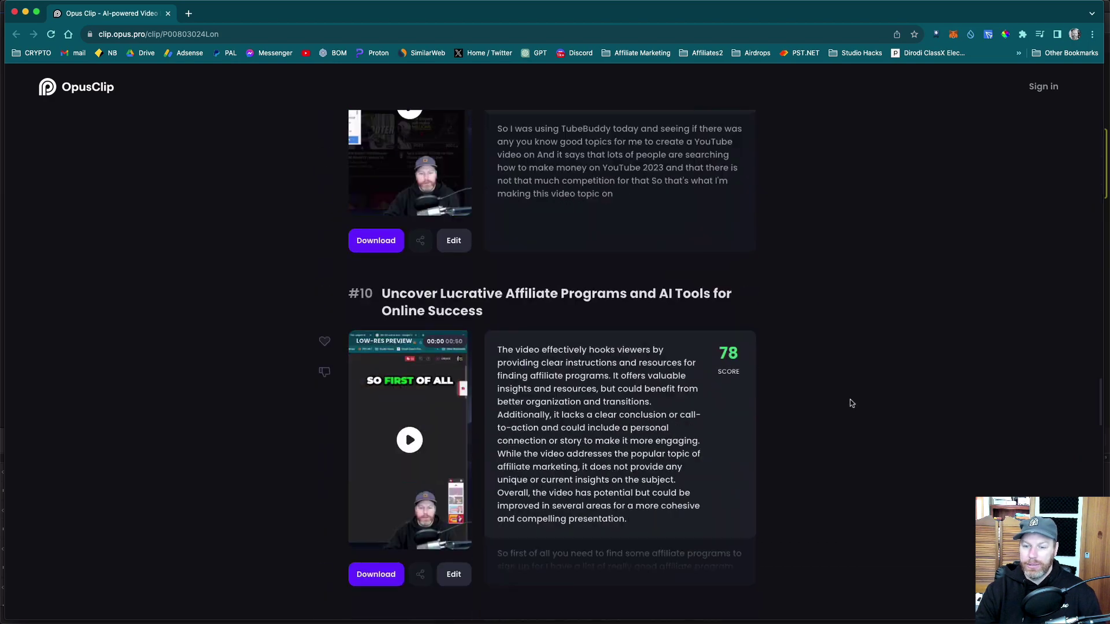
{"action": "scroll", "coordinate": [850, 401], "scroll_direction": "down", "scroll_amount": 20}
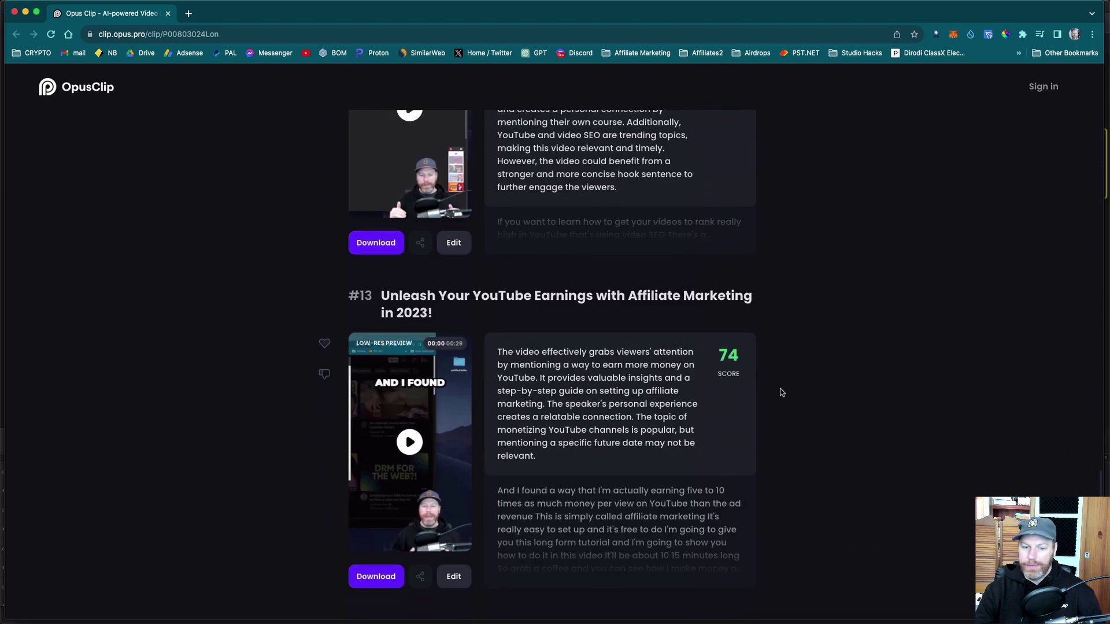
{"action": "scroll", "coordinate": [828, 398], "scroll_direction": "down", "scroll_amount": 4}
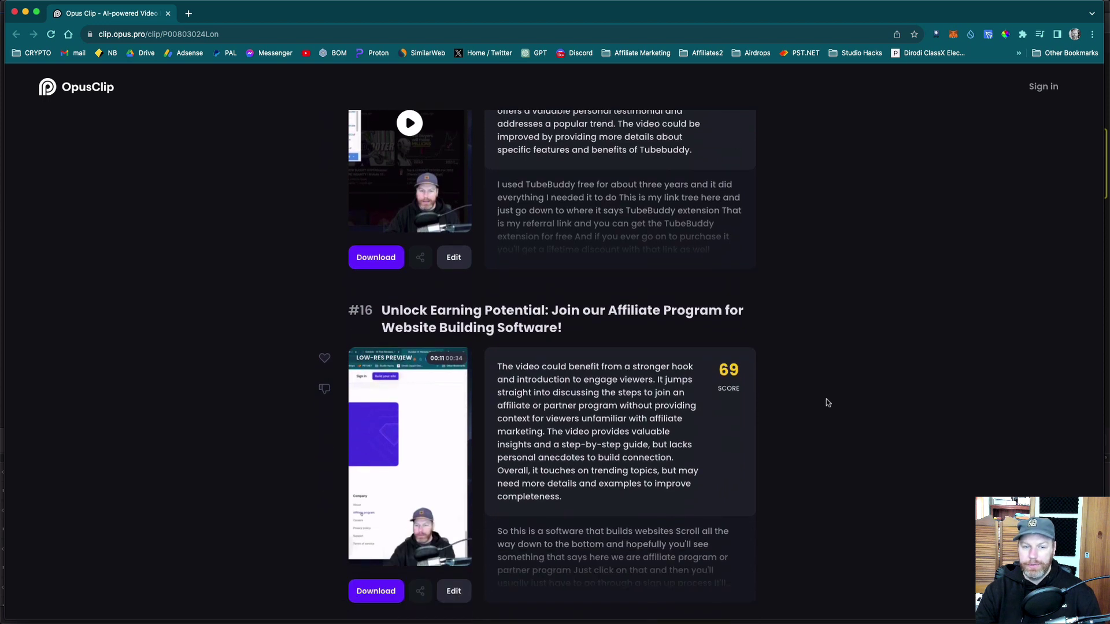
{"action": "scroll", "coordinate": [790, 394], "scroll_direction": "up", "scroll_amount": 3}
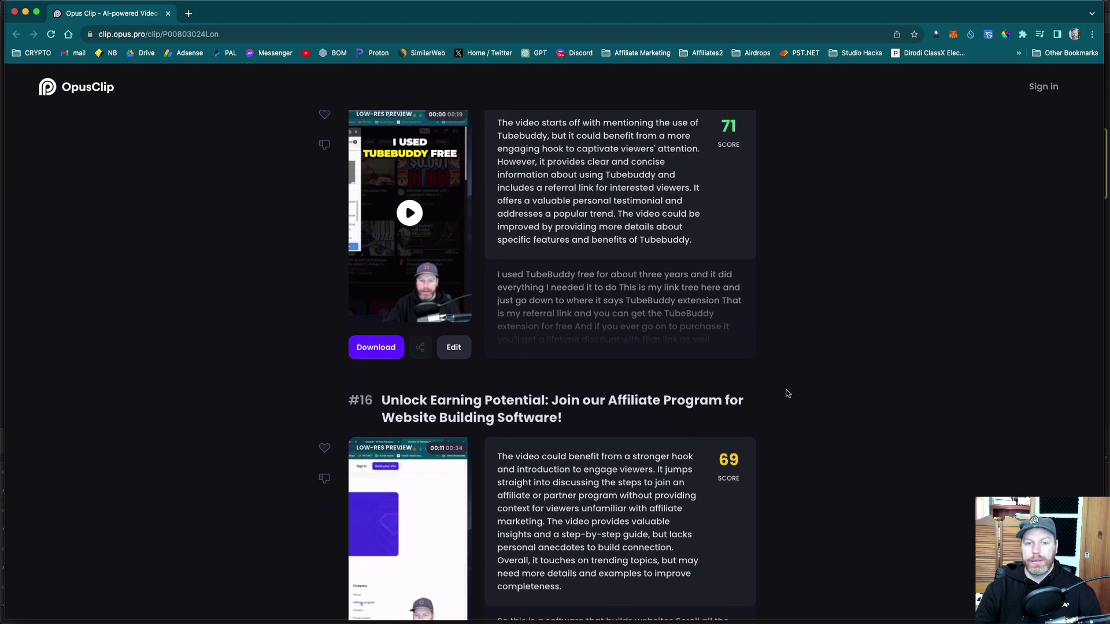
{"action": "scroll", "coordinate": [788, 393], "scroll_direction": "up", "scroll_amount": 8}
{"action": "mouse_move", "coordinate": [728, 354]}
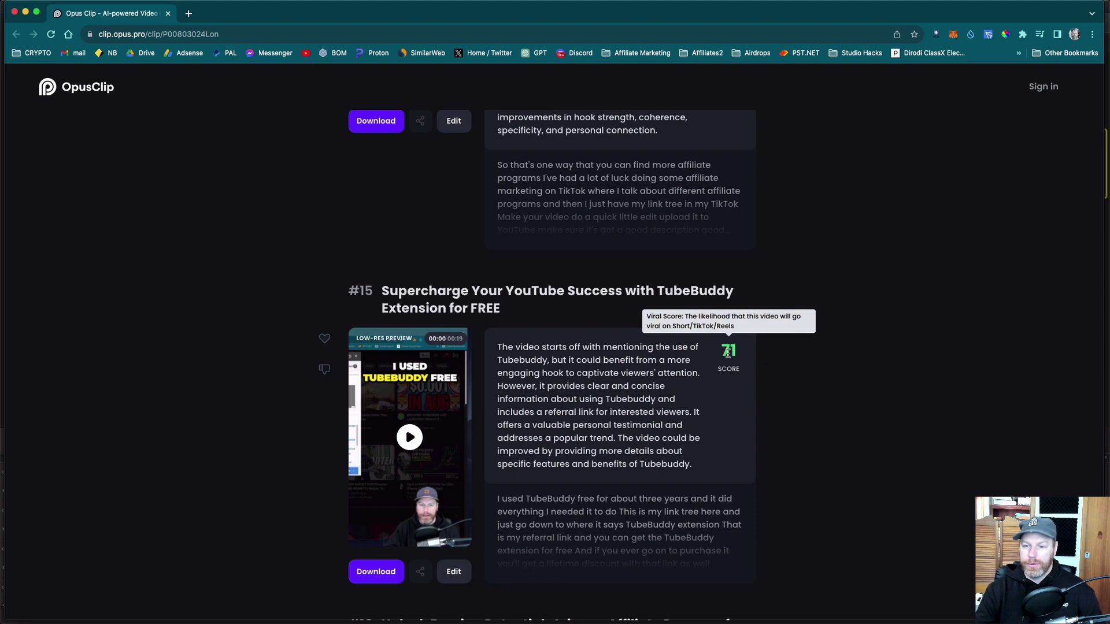
{"action": "scroll", "coordinate": [807, 369], "scroll_direction": "up", "scroll_amount": 9}
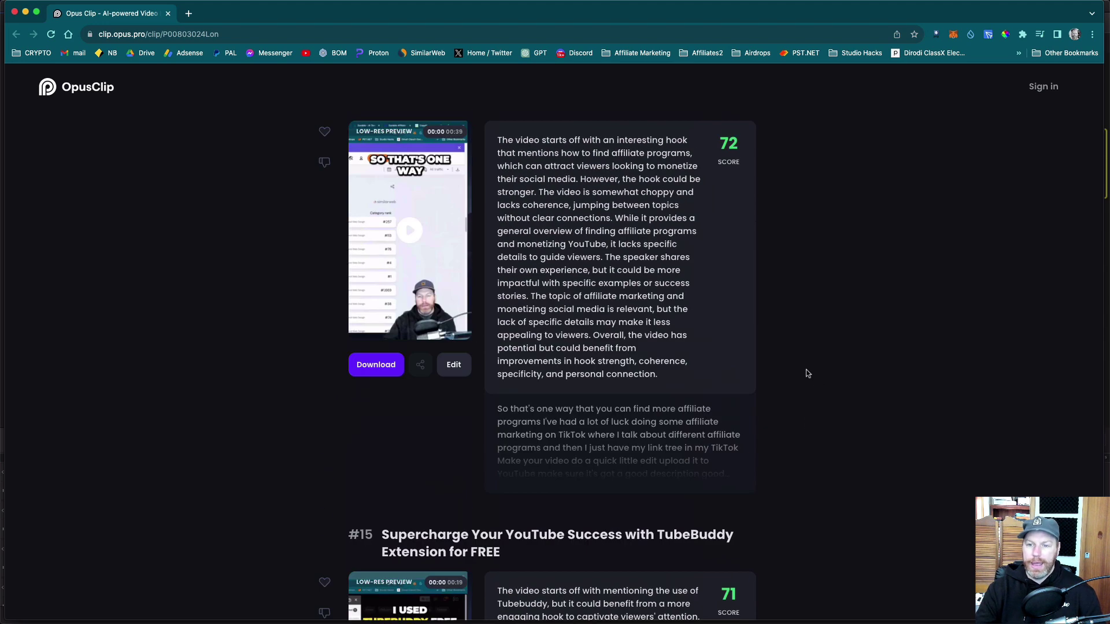
{"action": "scroll", "coordinate": [807, 373], "scroll_direction": "up", "scroll_amount": 20}
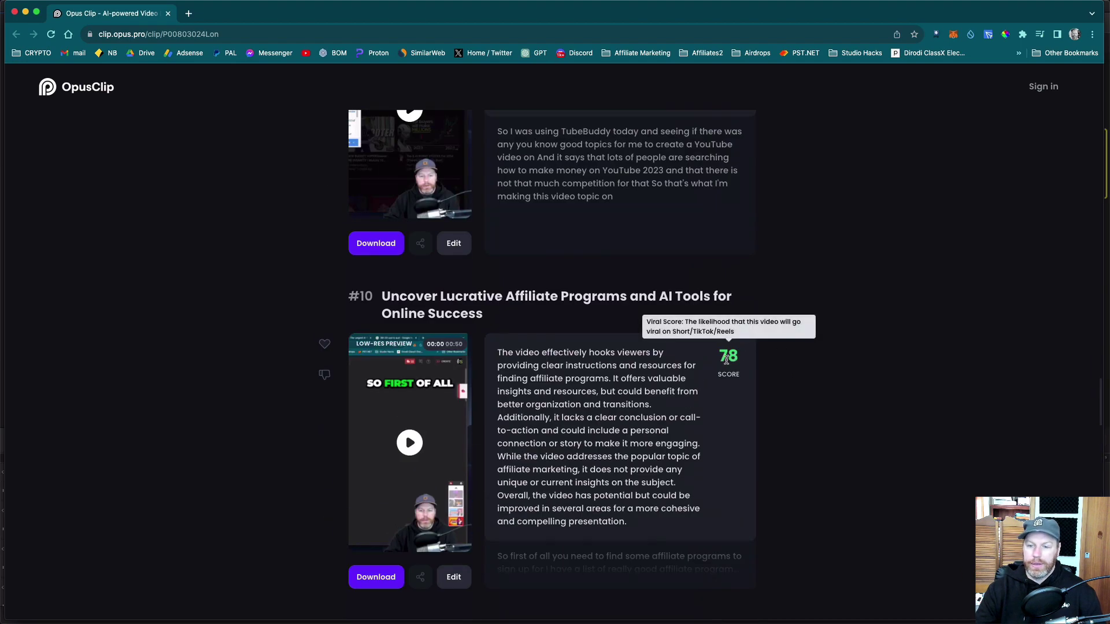
{"action": "scroll", "coordinate": [799, 348], "scroll_direction": "up", "scroll_amount": 20}
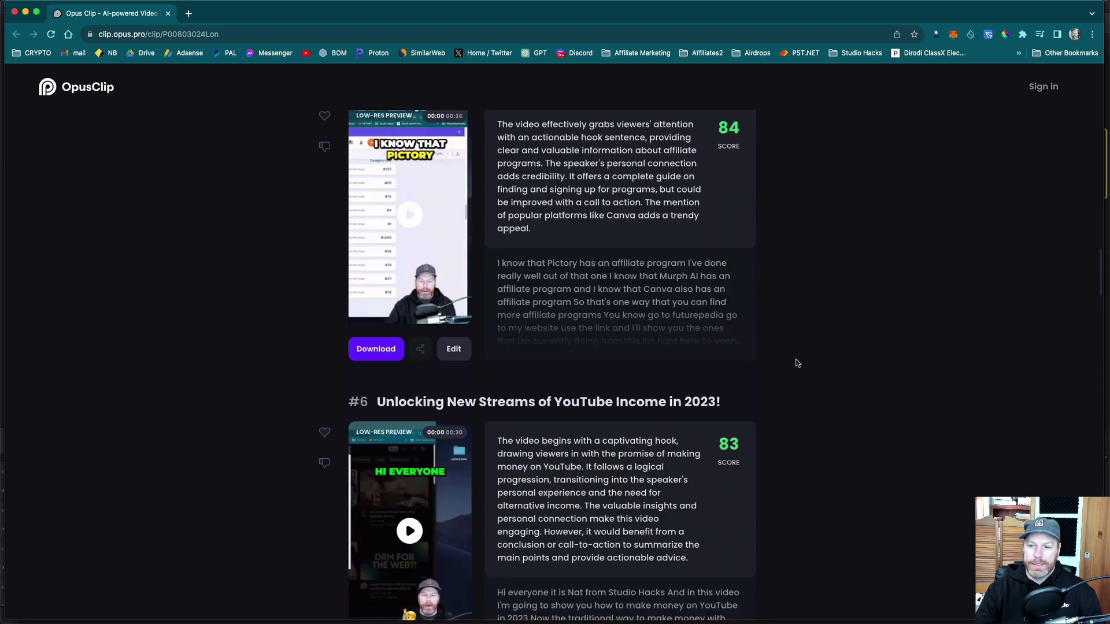
{"action": "scroll", "coordinate": [797, 363], "scroll_direction": "up", "scroll_amount": 20}
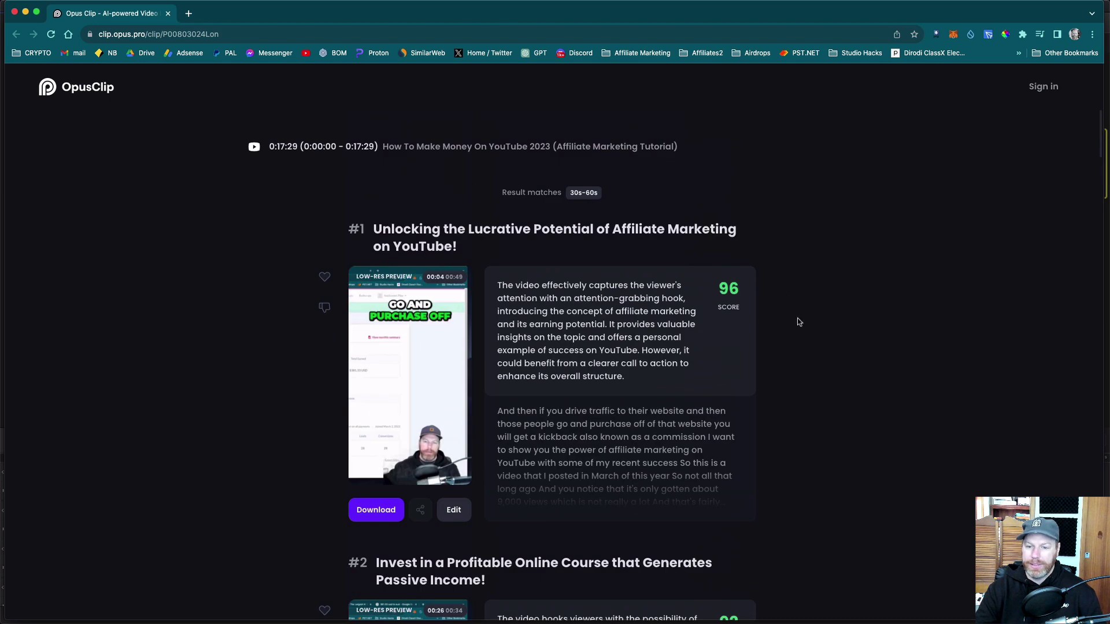
{"action": "scroll", "coordinate": [796, 336], "scroll_direction": "down", "scroll_amount": 3}
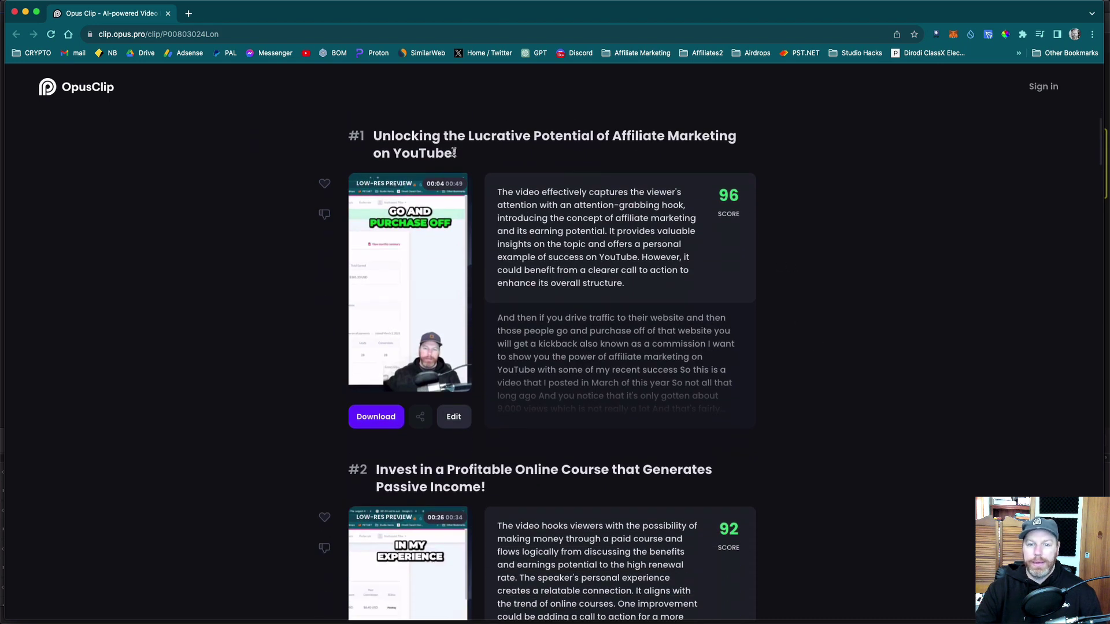
{"action": "left_click_drag", "start_coordinate": [466, 155], "coordinate": [373, 136]}
{"action": "left_click", "coordinate": [475, 152]}
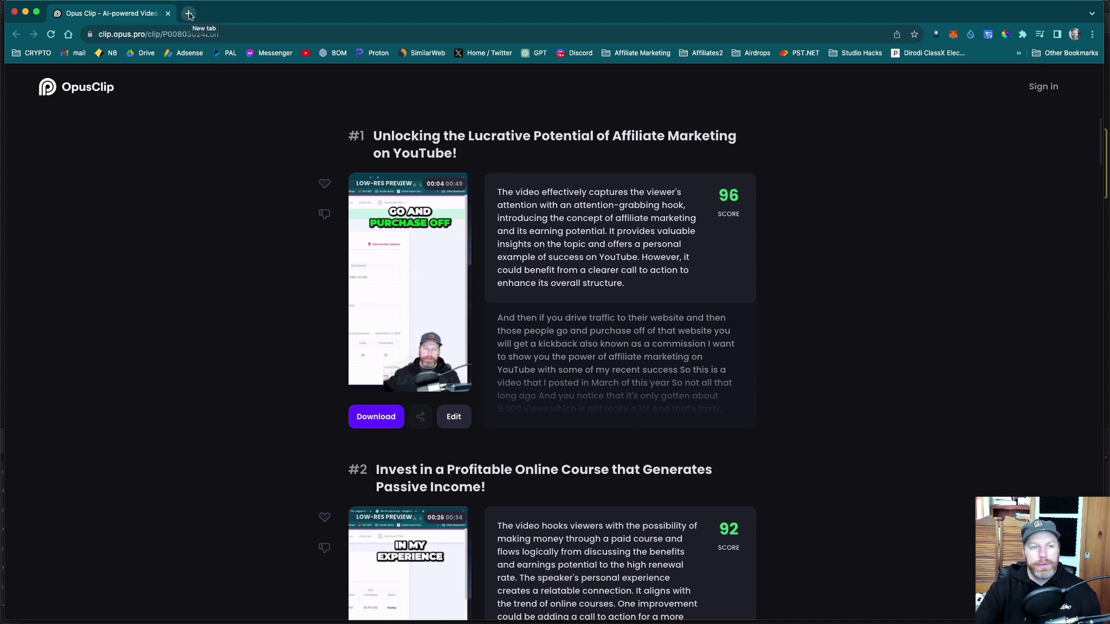
{"action": "left_click_drag", "start_coordinate": [287, 16], "coordinate": [286, 94]}
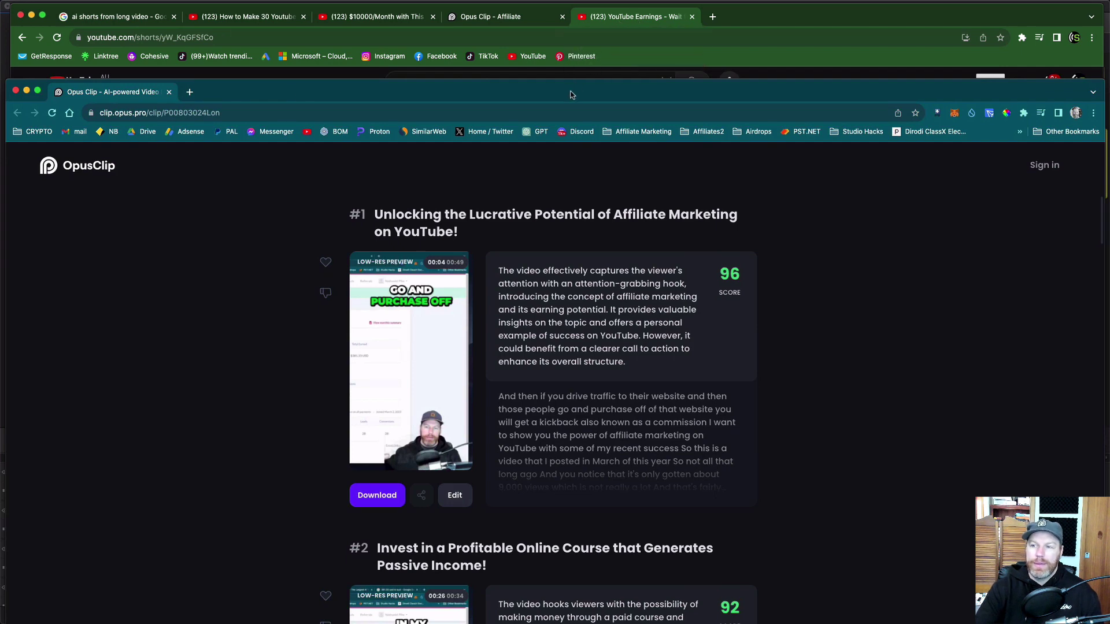
{"action": "left_click_drag", "start_coordinate": [571, 95], "coordinate": [567, 16]}
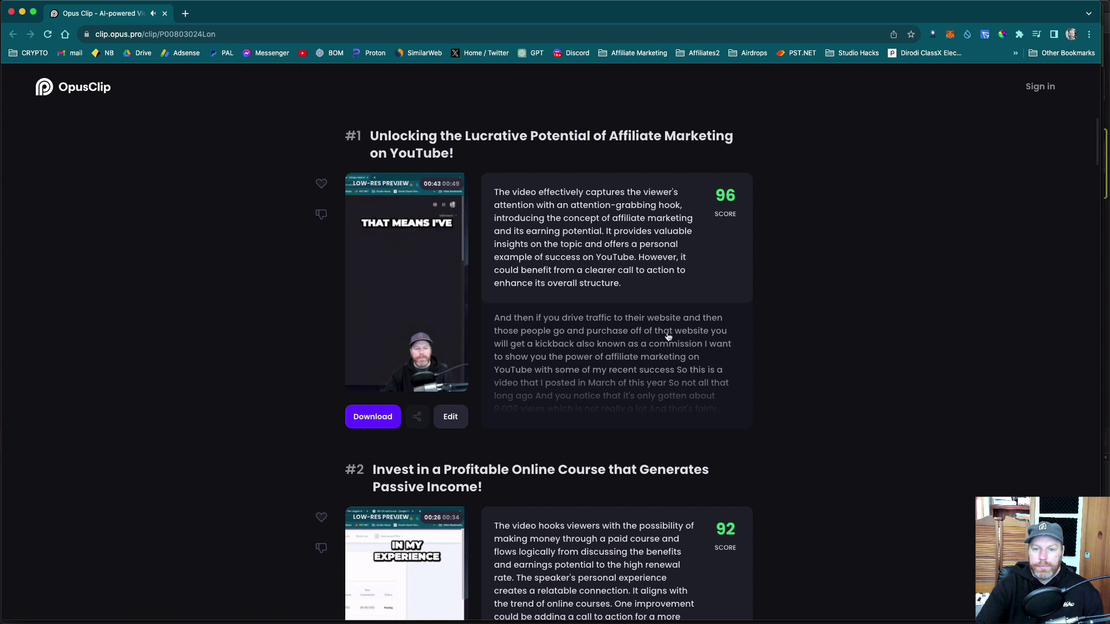
- Scroll the results and expand clip #1's full transcript
{"action": "scroll", "coordinate": [650, 332], "scroll_direction": "down", "scroll_amount": 2}
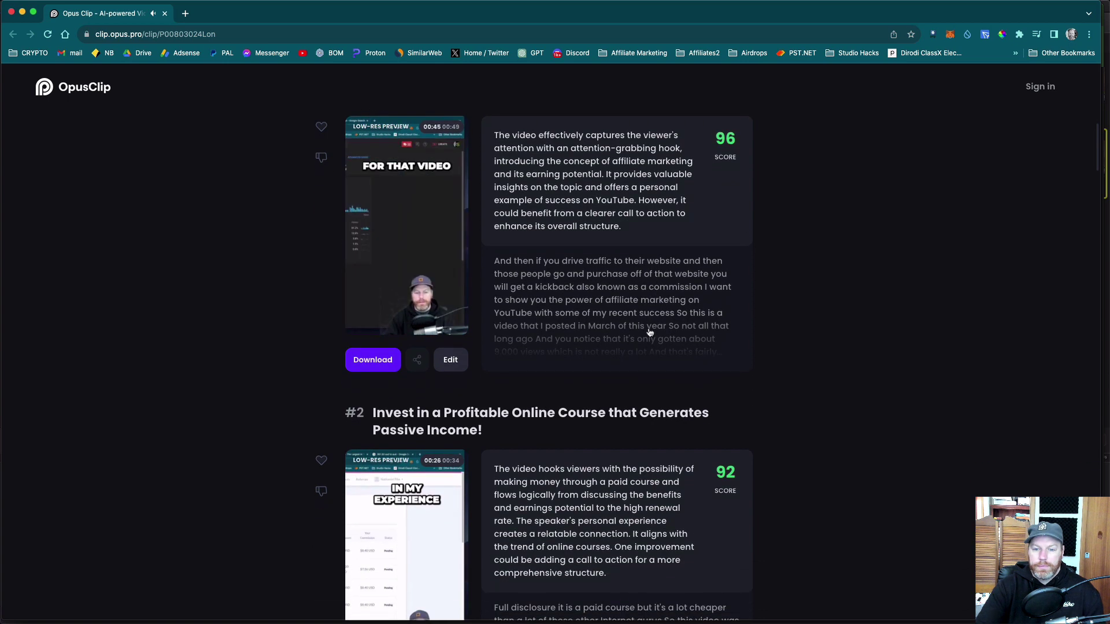
{"action": "scroll", "coordinate": [651, 332], "scroll_direction": "up", "scroll_amount": 3}
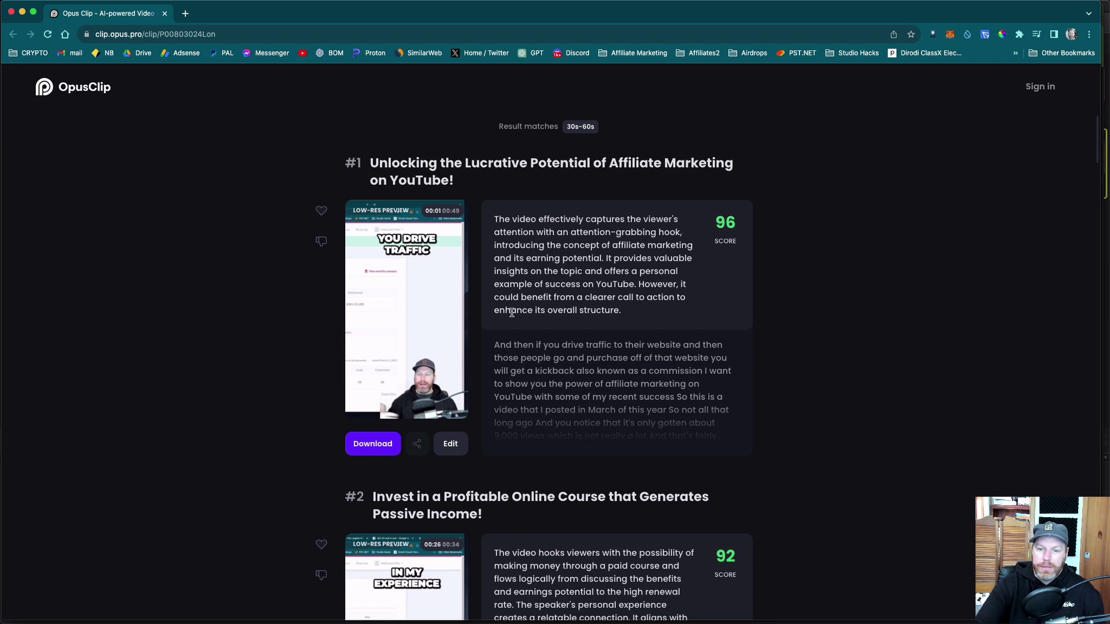
{"action": "scroll", "coordinate": [709, 333], "scroll_direction": "down", "scroll_amount": 2}
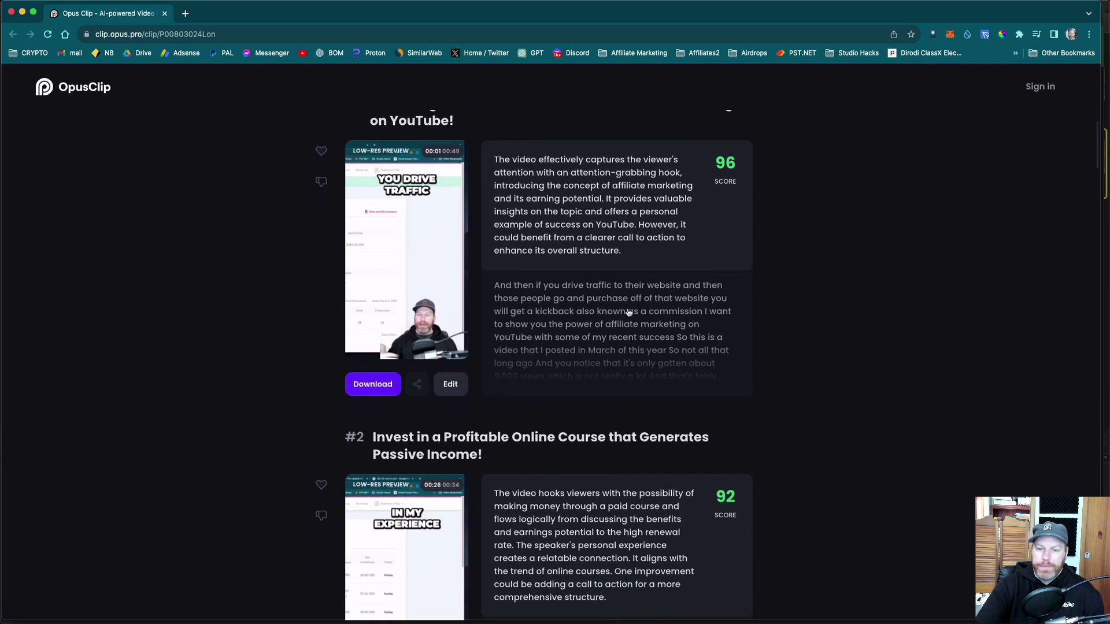
{"action": "left_click_drag", "start_coordinate": [495, 285], "coordinate": [604, 444]}
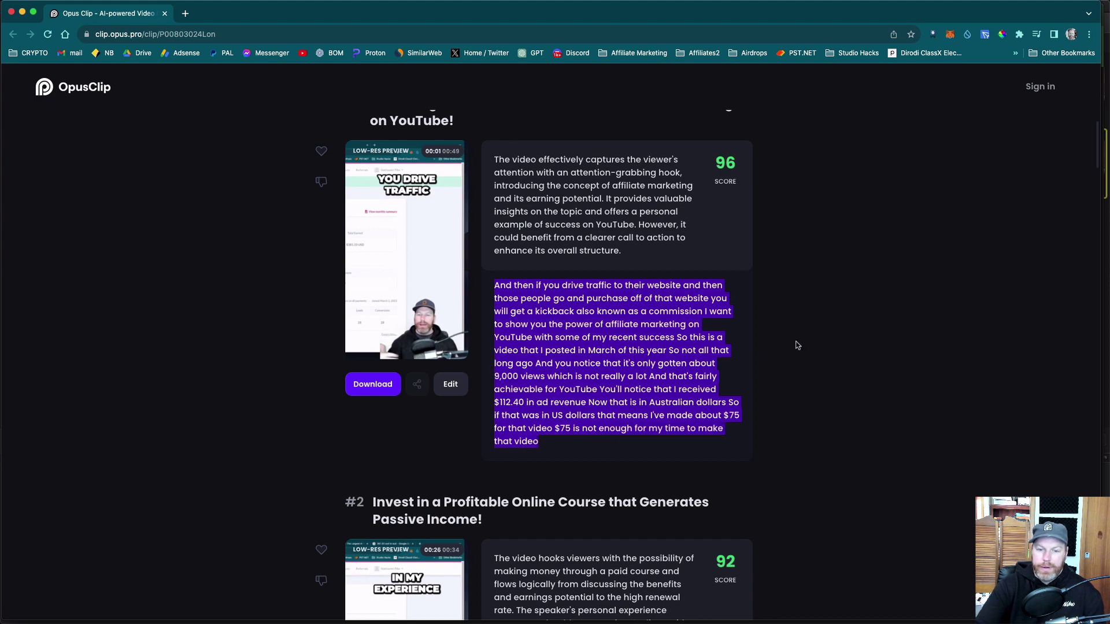
{"action": "left_click", "coordinate": [852, 404]}
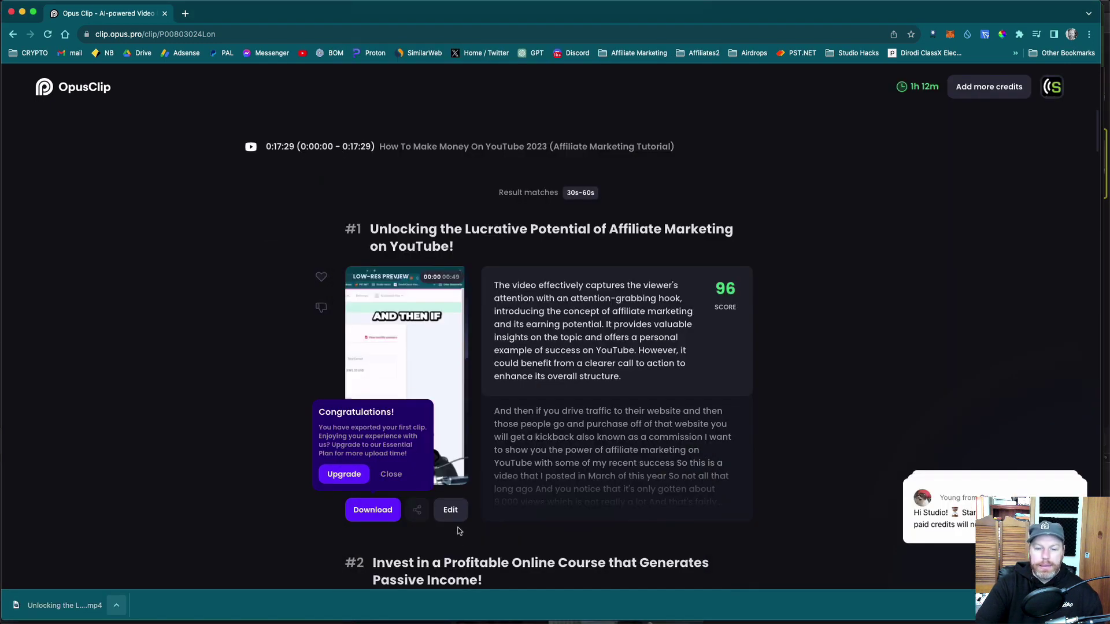
- Set clip #1's caption position to Middle in the Brand settings, then Save & Compile
{"action": "left_click", "coordinate": [451, 510]}
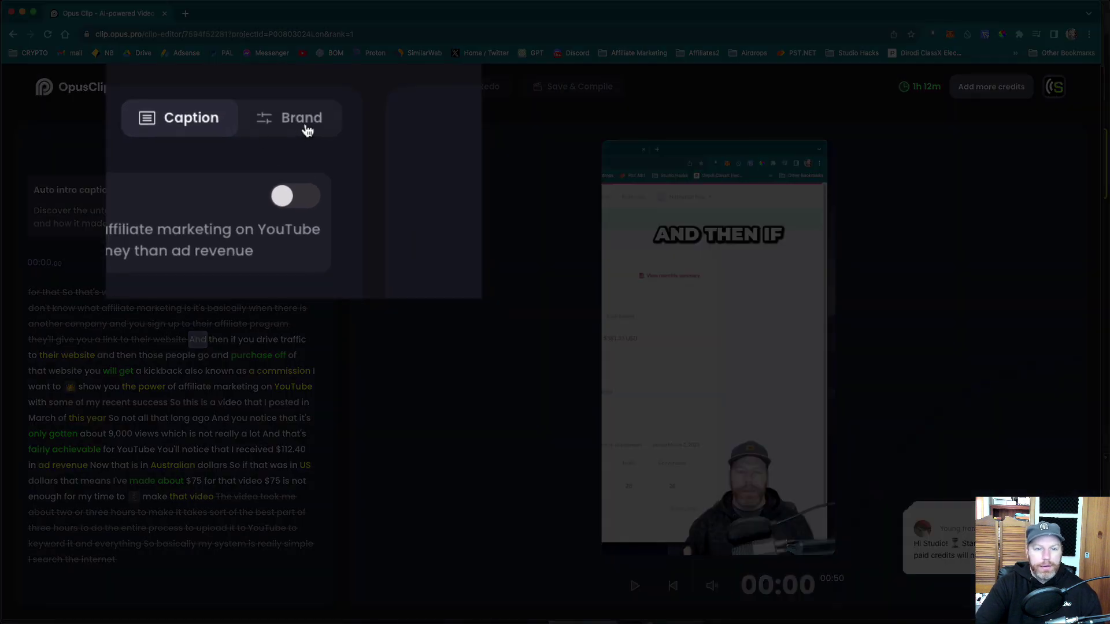
{"action": "left_click", "coordinate": [298, 143]}
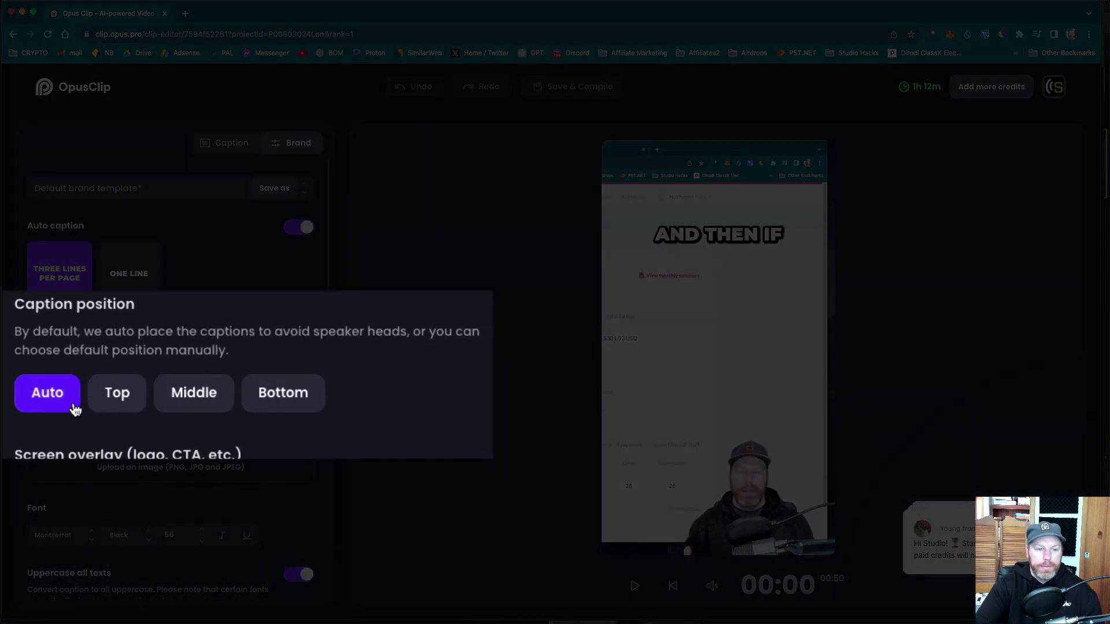
{"action": "left_click", "coordinate": [132, 392]}
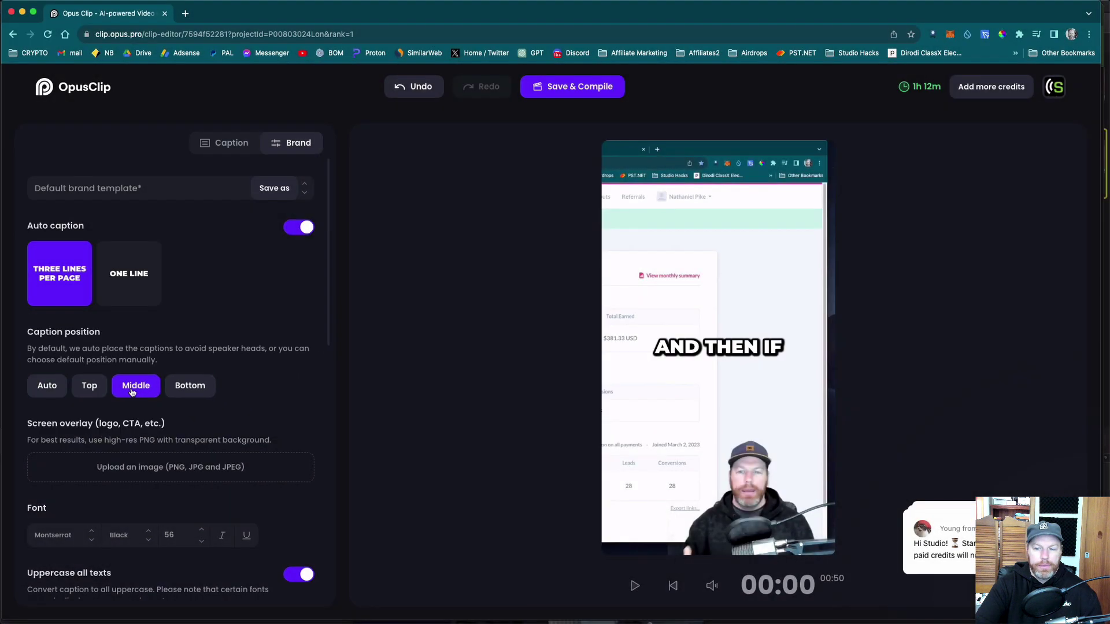
{"action": "left_click", "coordinate": [578, 94]}
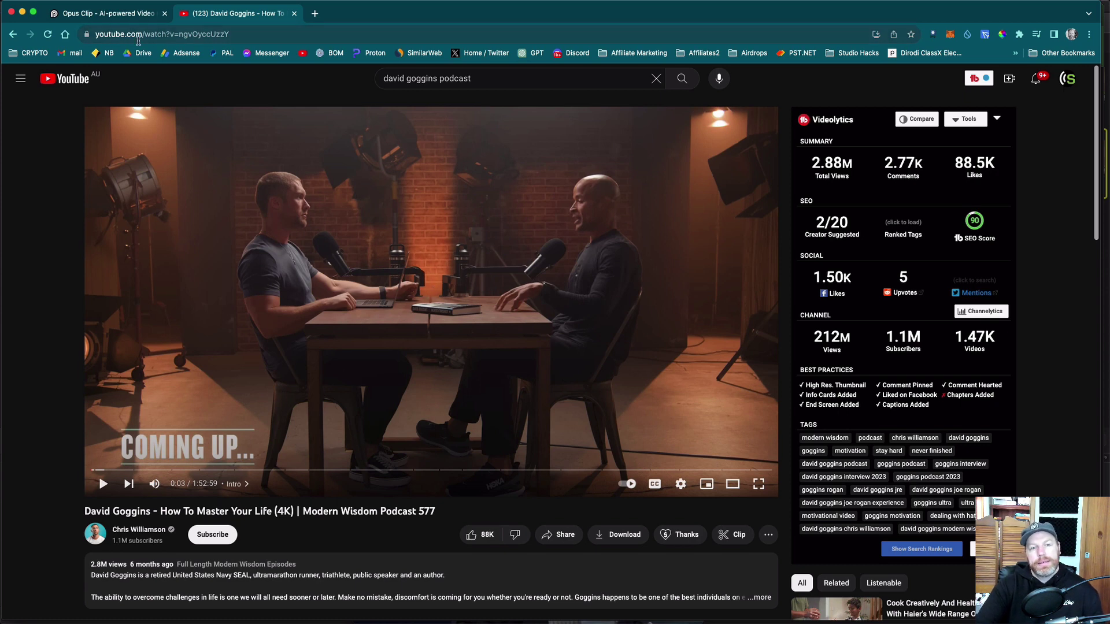
{"action": "left_click", "coordinate": [115, 16]}
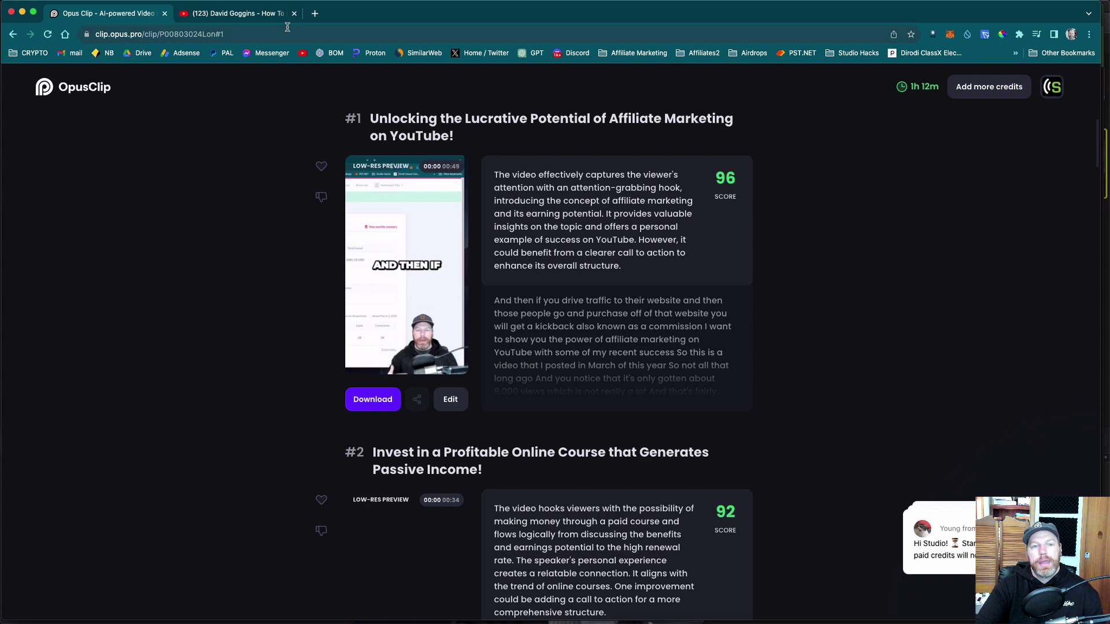
{"action": "left_click", "coordinate": [271, 14]}
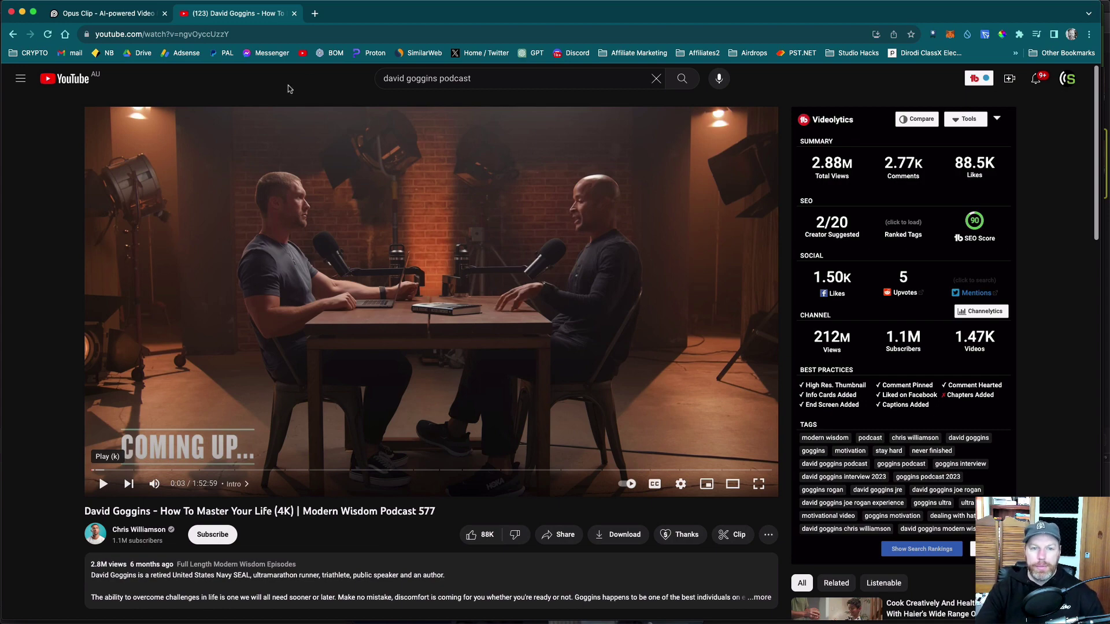
- Open the Studio Hacks Fliki Ai Review video in a new tab, briefly checking the Goggins podcast tab
{"action": "key", "text": "super+shift+t"}
{"action": "scroll", "coordinate": [998, 373], "scroll_direction": "down", "scroll_amount": 6}
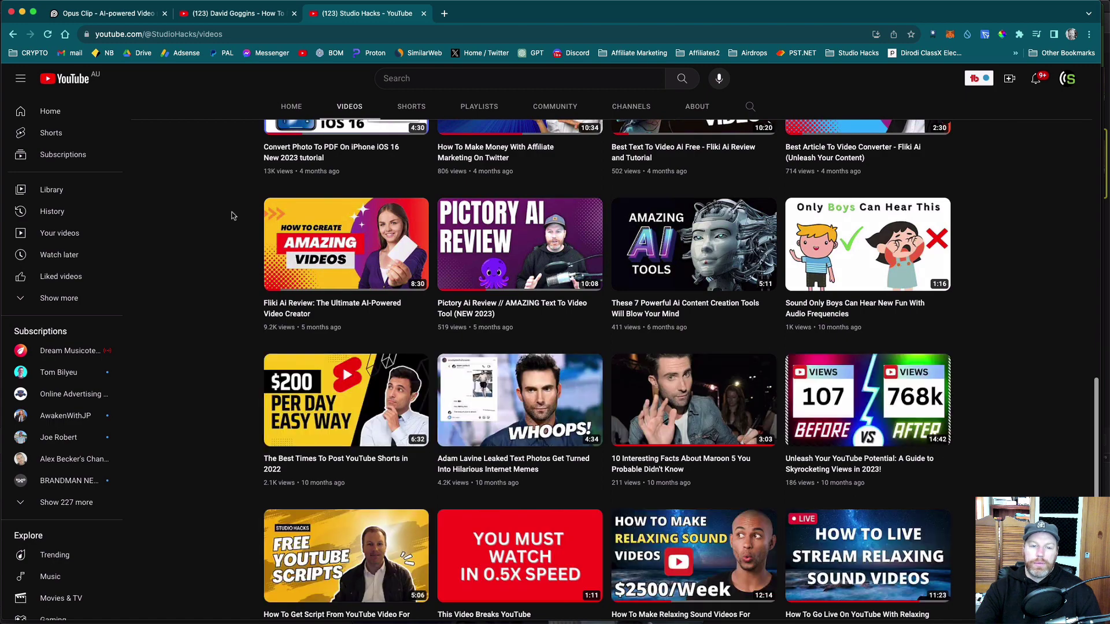
{"action": "left_click", "coordinate": [319, 309]}
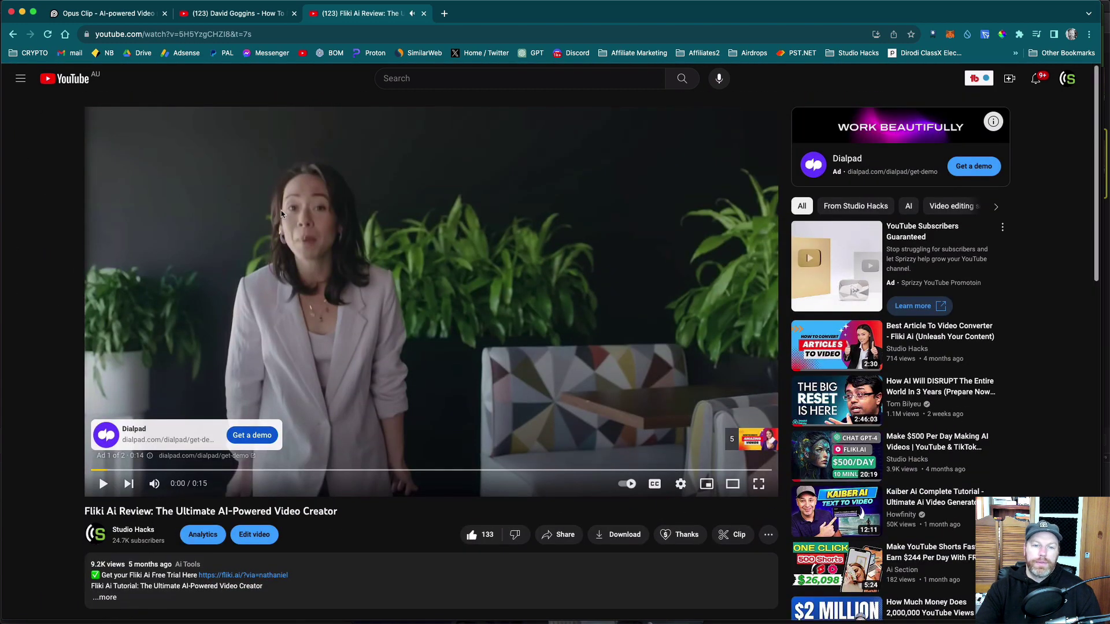
{"action": "scroll", "coordinate": [68, 252], "scroll_direction": "down", "scroll_amount": 5}
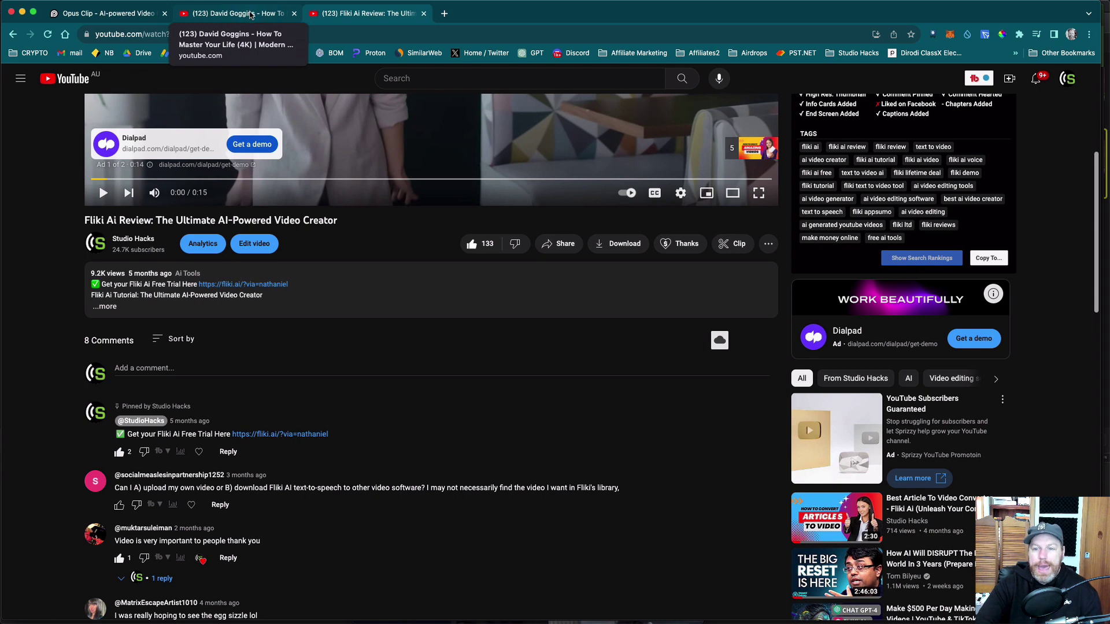
{"action": "left_click", "coordinate": [250, 15]}
{"action": "left_click", "coordinate": [365, 11]}
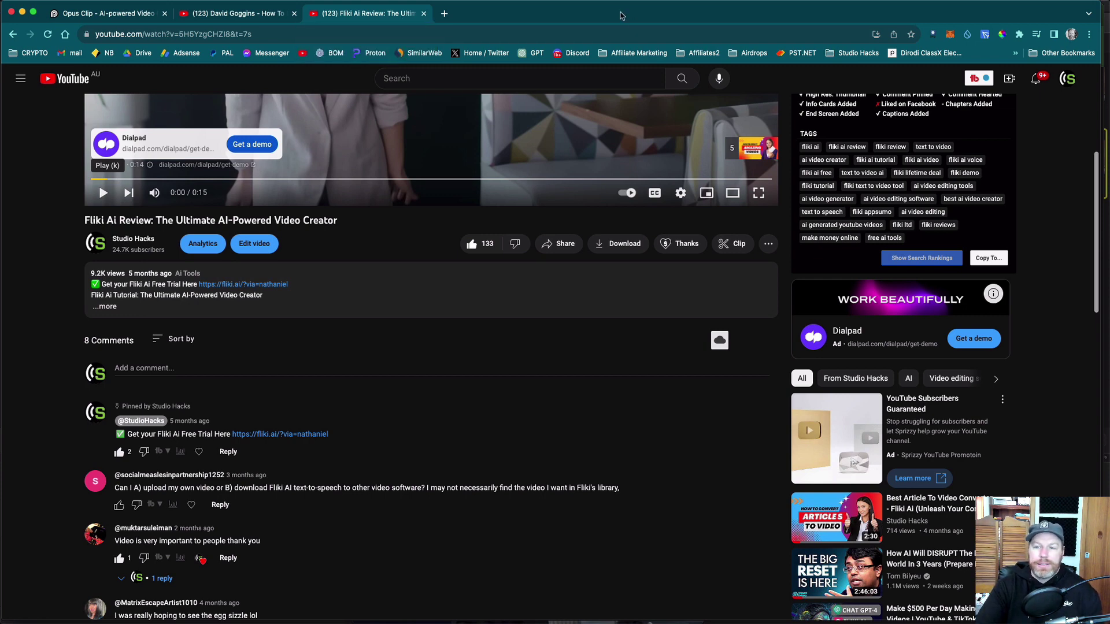
{"action": "left_click", "coordinate": [109, 17]}
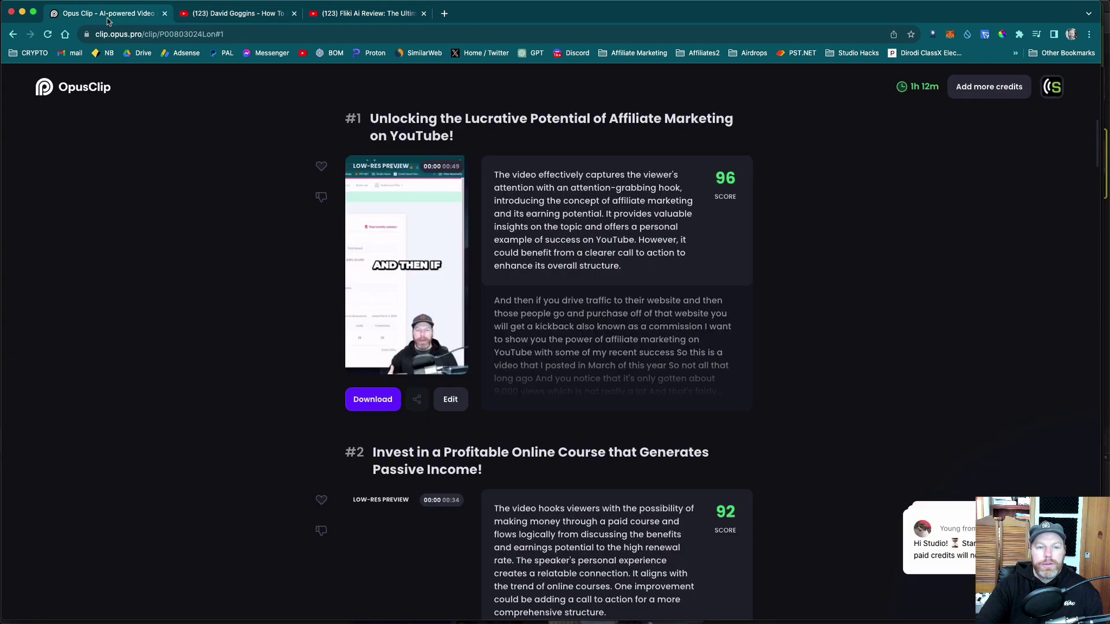
{"action": "left_click", "coordinate": [238, 16]}
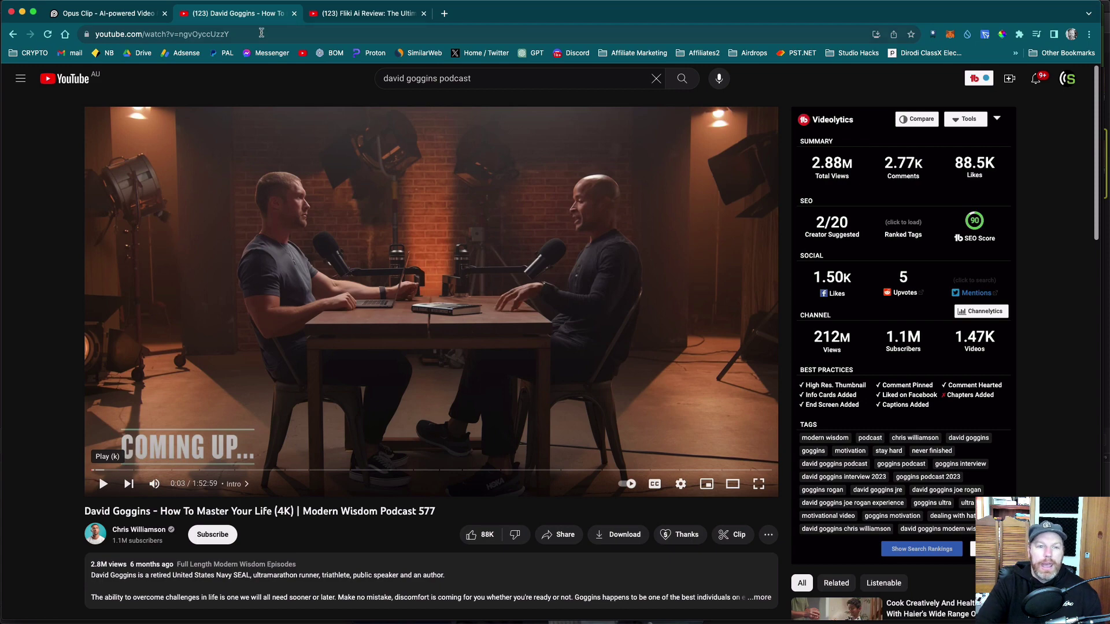
{"action": "left_click", "coordinate": [370, 17]}
{"action": "left_click", "coordinate": [123, 15]}
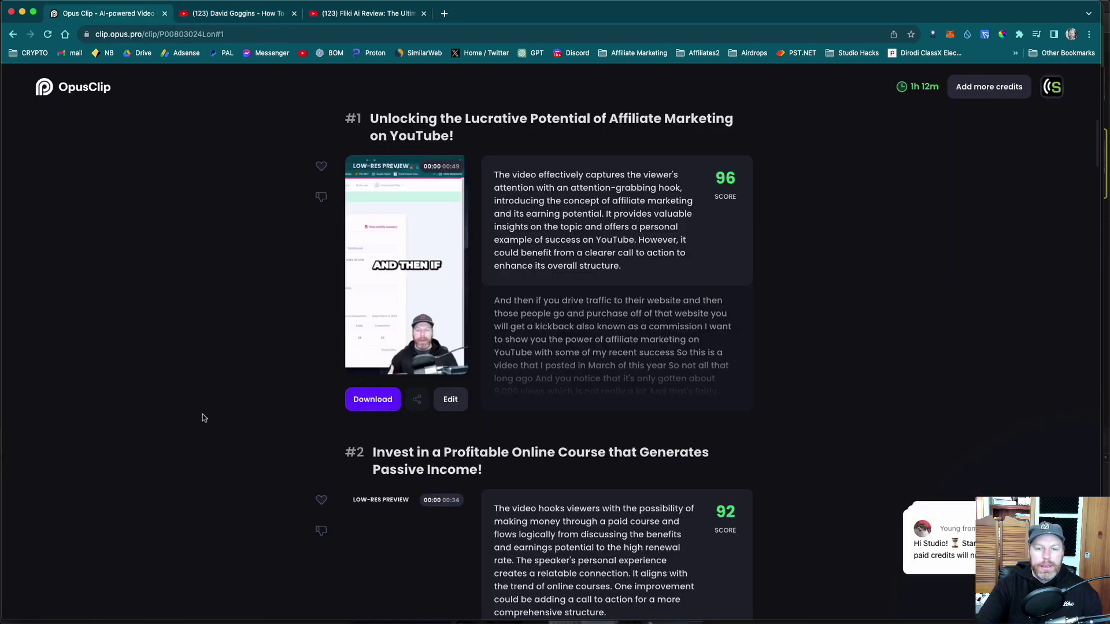
{"action": "scroll", "coordinate": [212, 317], "scroll_direction": "down", "scroll_amount": 1}
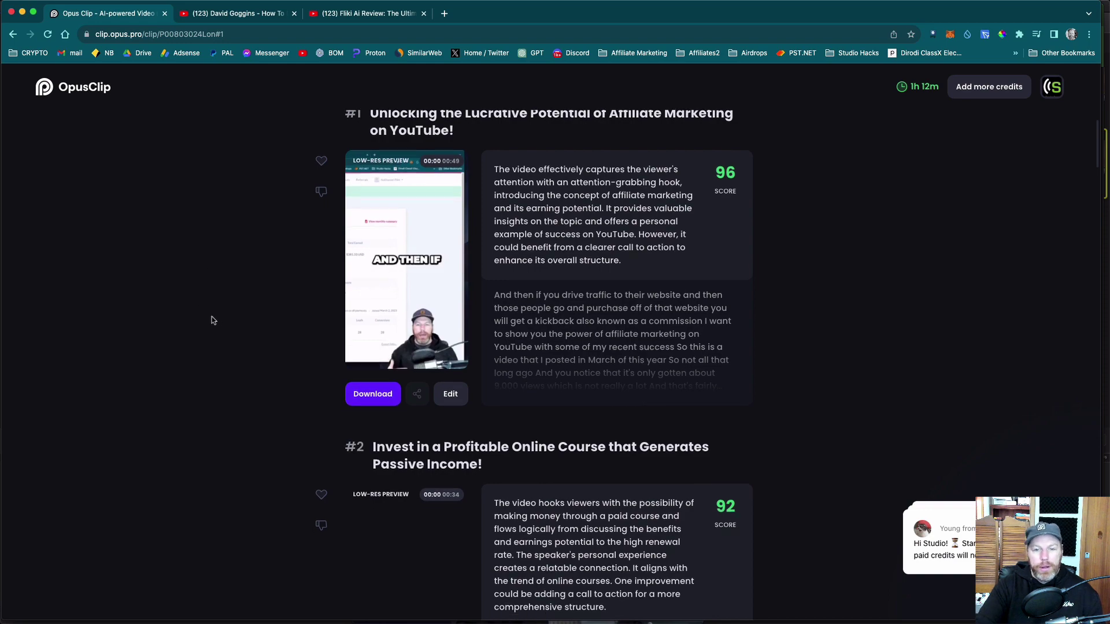
{"action": "scroll", "coordinate": [211, 321], "scroll_direction": "down", "scroll_amount": 1}
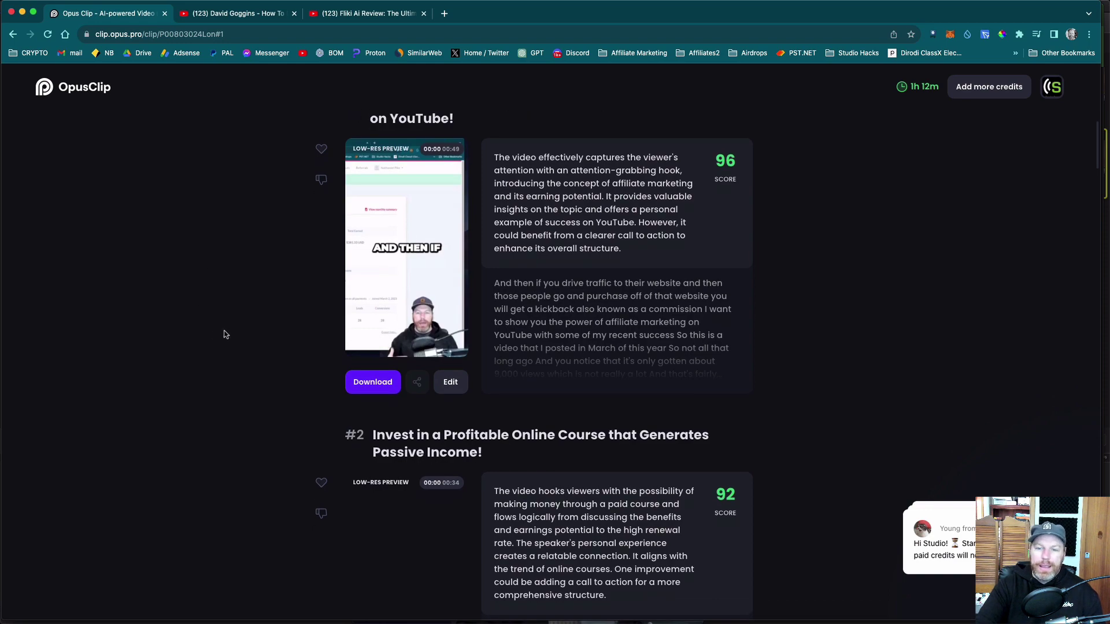
{"action": "scroll", "coordinate": [215, 332], "scroll_direction": "up", "scroll_amount": 1}
{"action": "scroll", "coordinate": [216, 332], "scroll_direction": "down", "scroll_amount": 10}
{"action": "scroll", "coordinate": [207, 337], "scroll_direction": "up", "scroll_amount": 3}
{"action": "scroll", "coordinate": [206, 337], "scroll_direction": "up", "scroll_amount": 10}
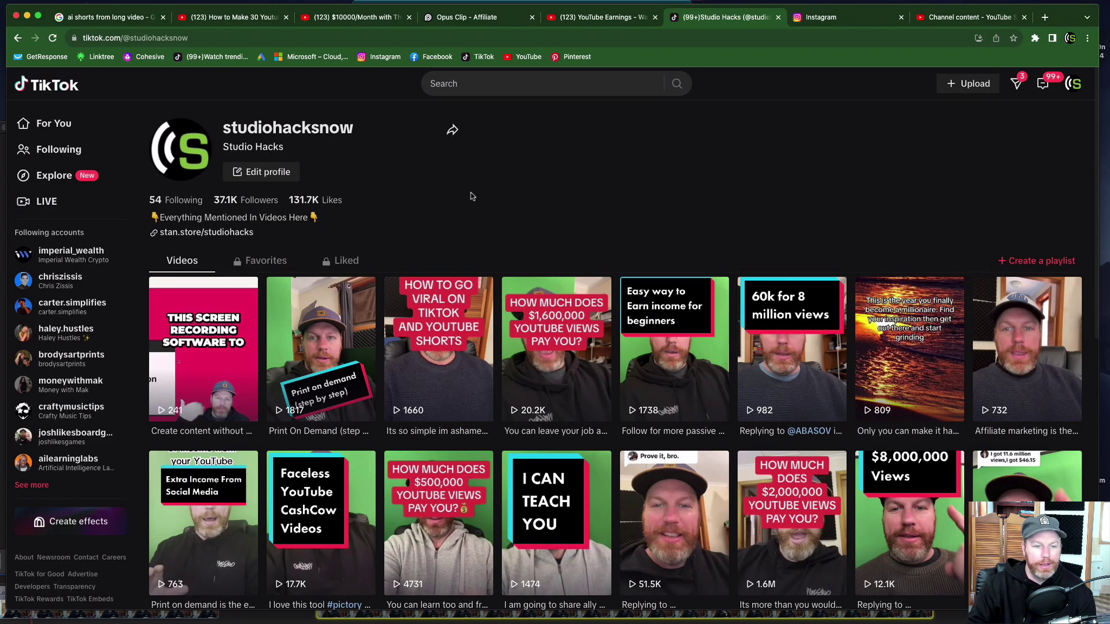
- Reload and scroll the TikTok profile, then show the Instagram profile's Reels
{"action": "key", "text": "super+r"}
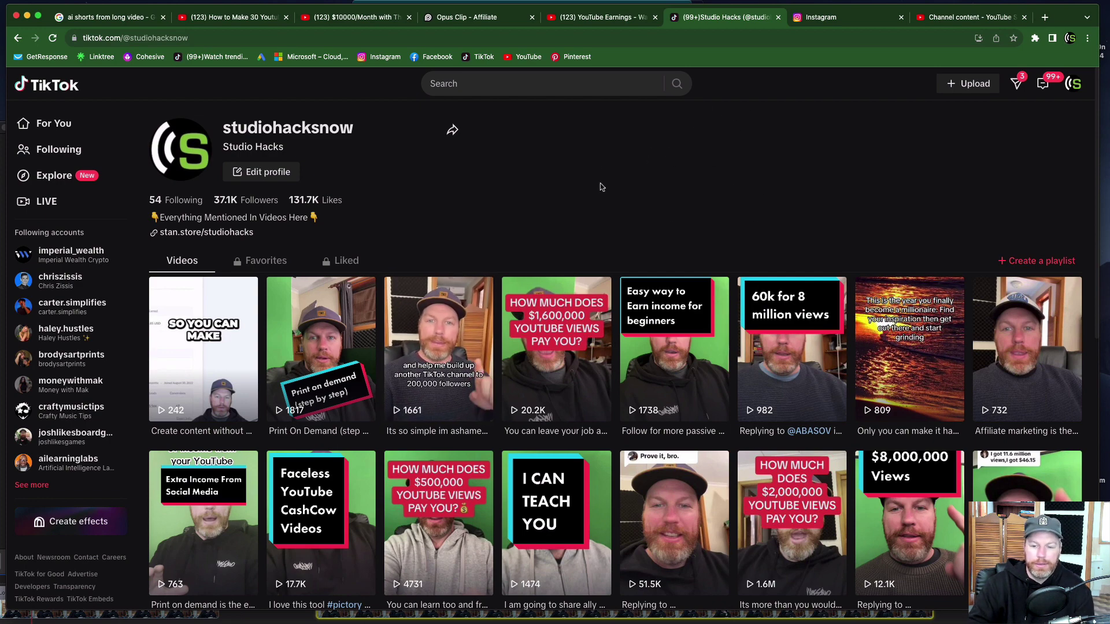
{"action": "scroll", "coordinate": [601, 173], "scroll_direction": "down", "scroll_amount": 5}
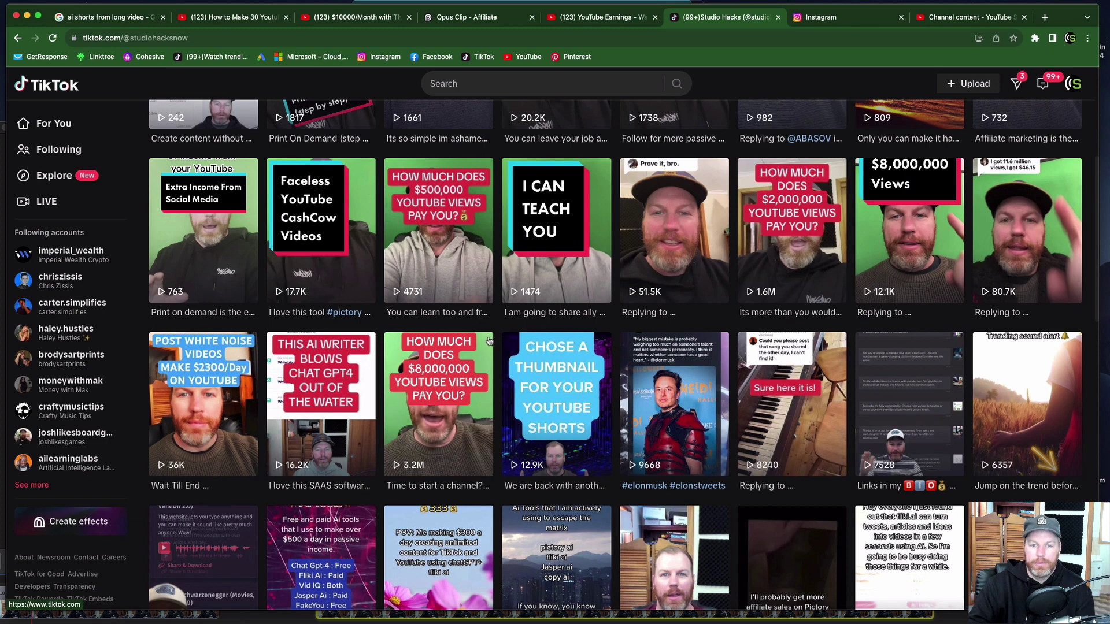
{"action": "scroll", "coordinate": [488, 341], "scroll_direction": "down", "scroll_amount": 1}
{"action": "key", "text": "ctrl+Tab"}
{"action": "left_click", "coordinate": [610, 206]}
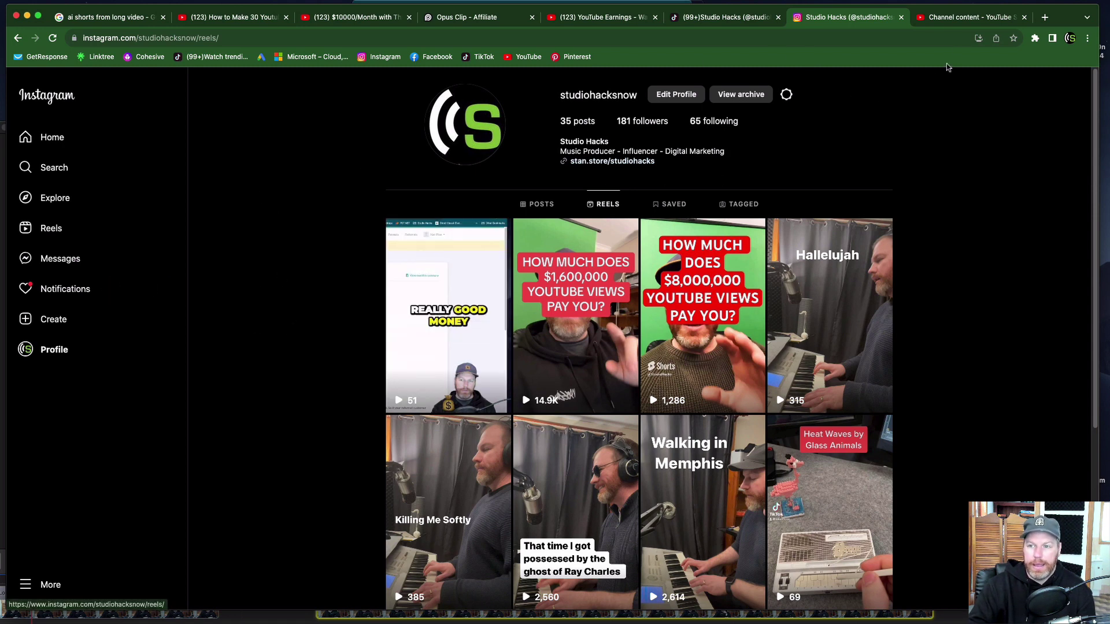
- Switch to the YouTube Studio Channel content list
{"action": "left_click", "coordinate": [969, 22]}
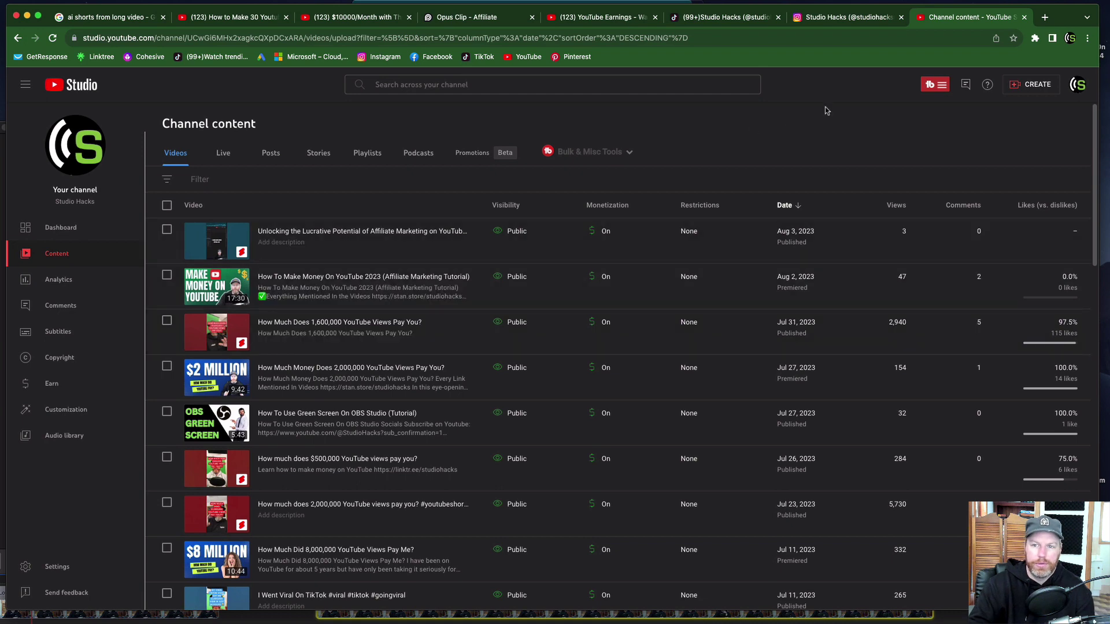
- Glance over the TikTok profile, Instagram reels and YouTube Studio channel content in turn
{"action": "left_click", "coordinate": [723, 16]}
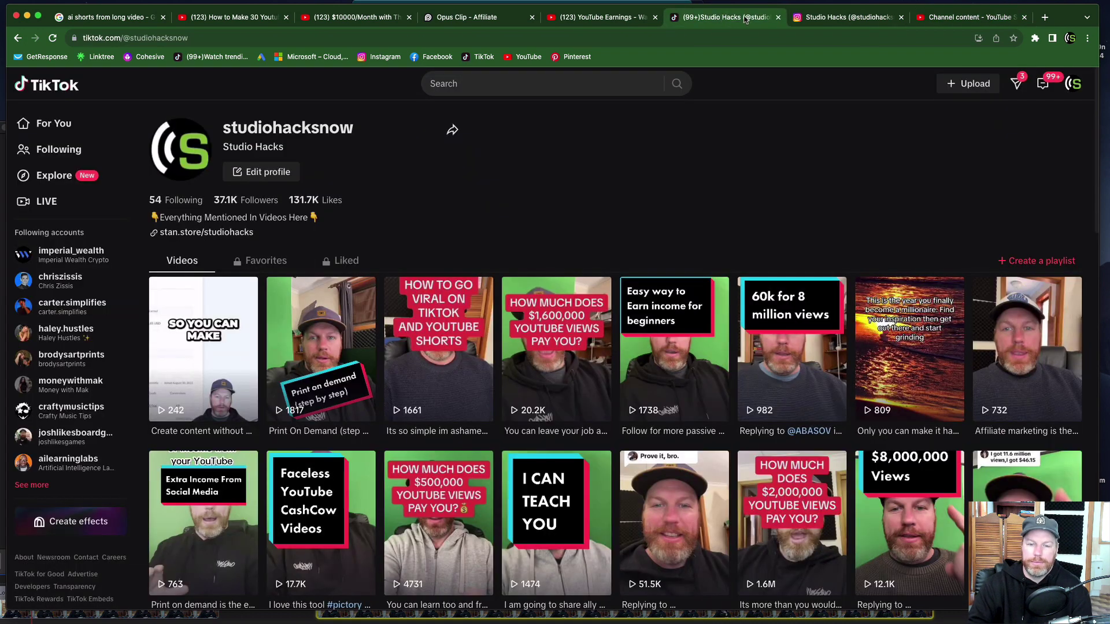
{"action": "left_click", "coordinate": [840, 17]}
{"action": "left_click", "coordinate": [972, 17]}
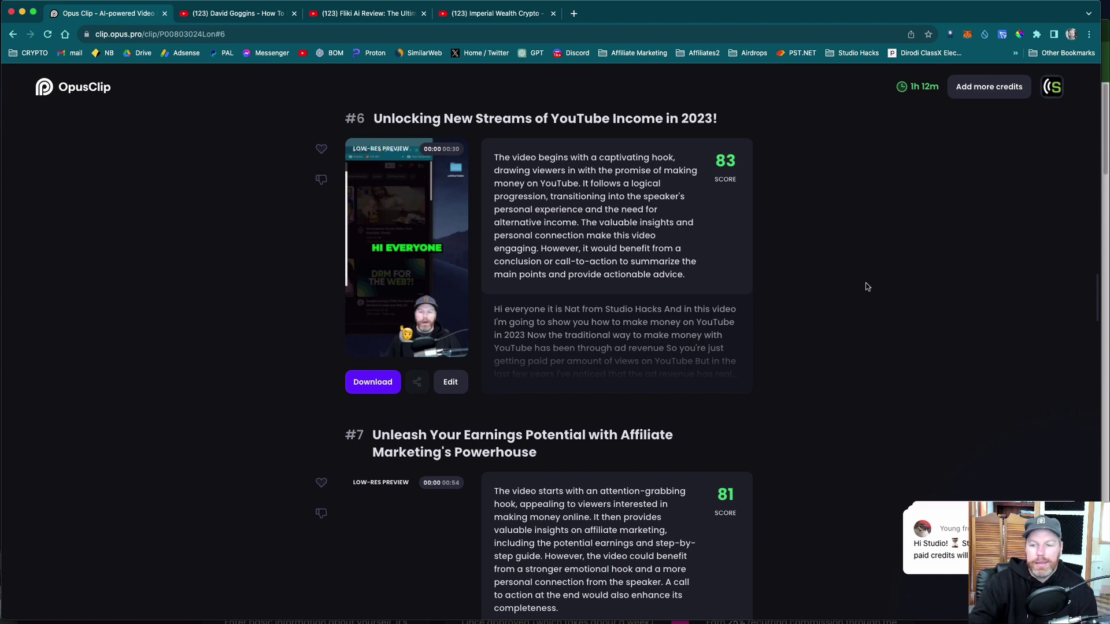
- Scroll to the top of the clips and open the account's Subscription page
{"action": "scroll", "coordinate": [276, 263], "scroll_direction": "up", "scroll_amount": 20}
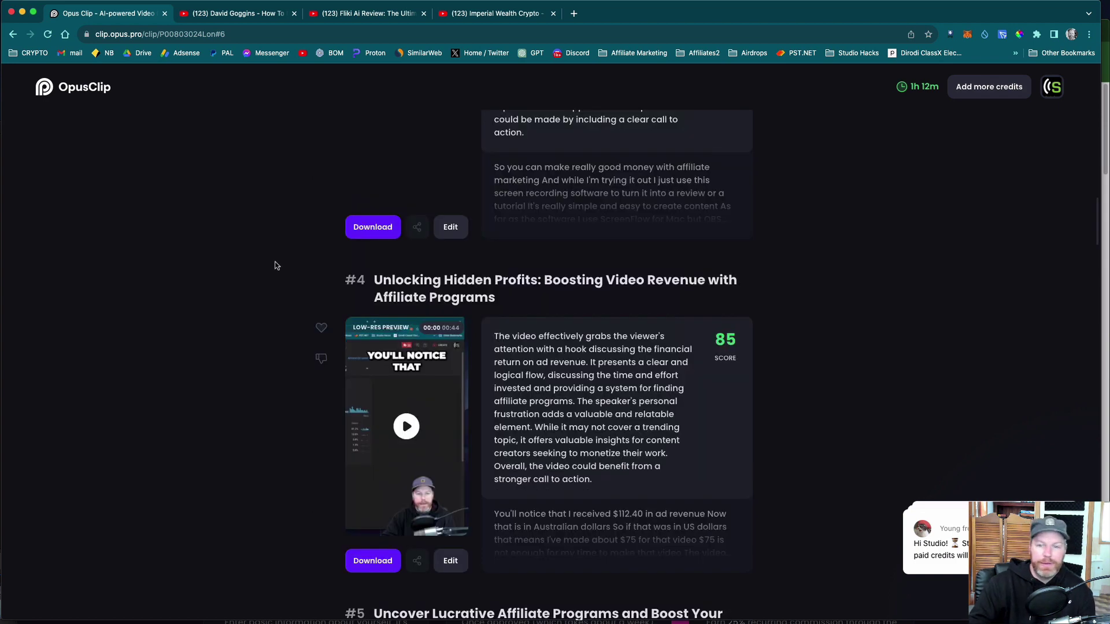
{"action": "scroll", "coordinate": [279, 265], "scroll_direction": "up", "scroll_amount": 2}
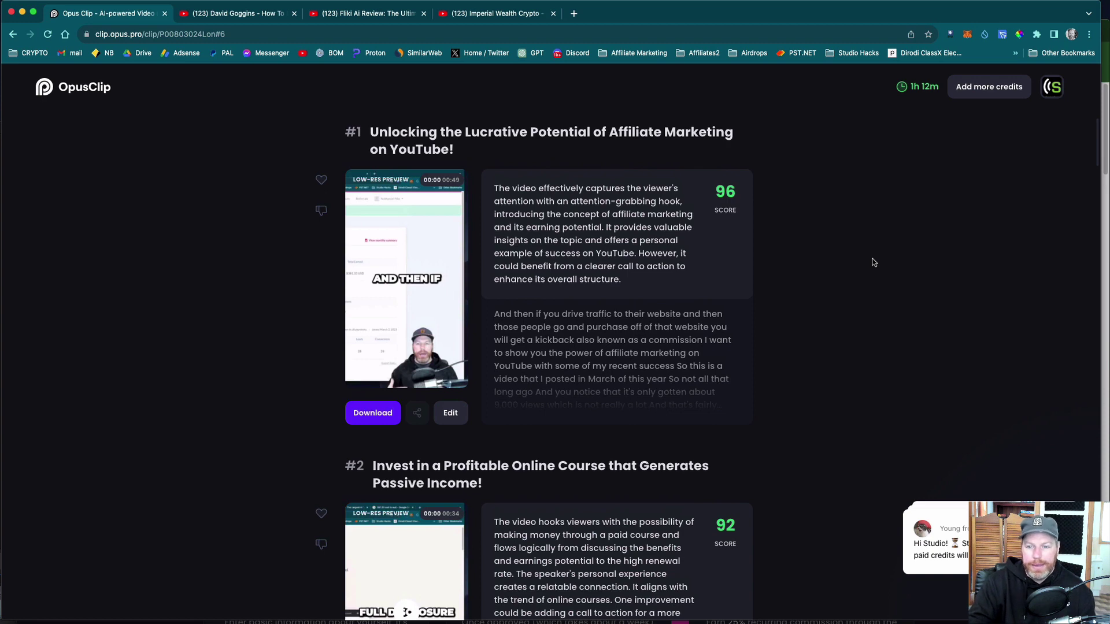
{"action": "left_click", "coordinate": [979, 219]}
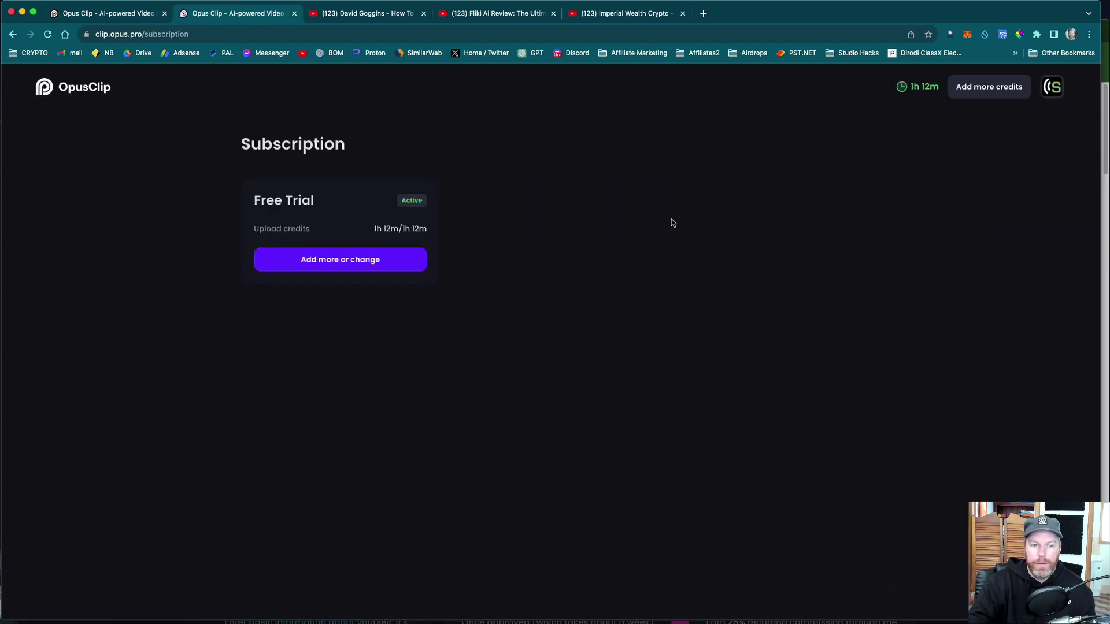
- Check the plans with yearly billing at $13 USD ×12 months, accept cookies, and return to the 96-score clip list
{"action": "left_click", "coordinate": [347, 260]}
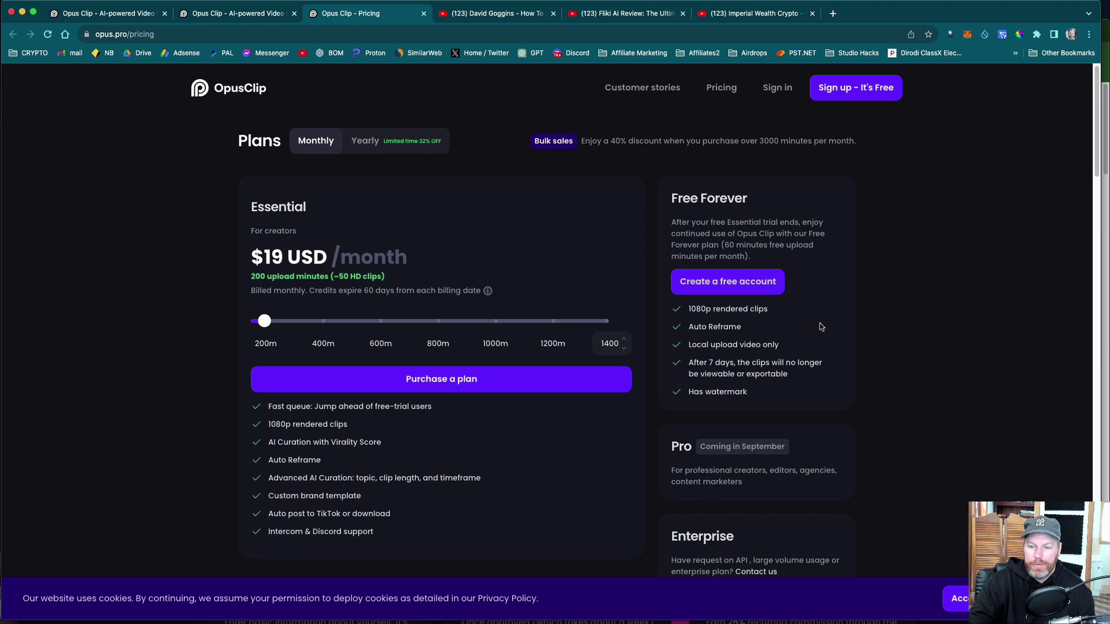
{"action": "scroll", "coordinate": [822, 328], "scroll_direction": "down", "scroll_amount": 2}
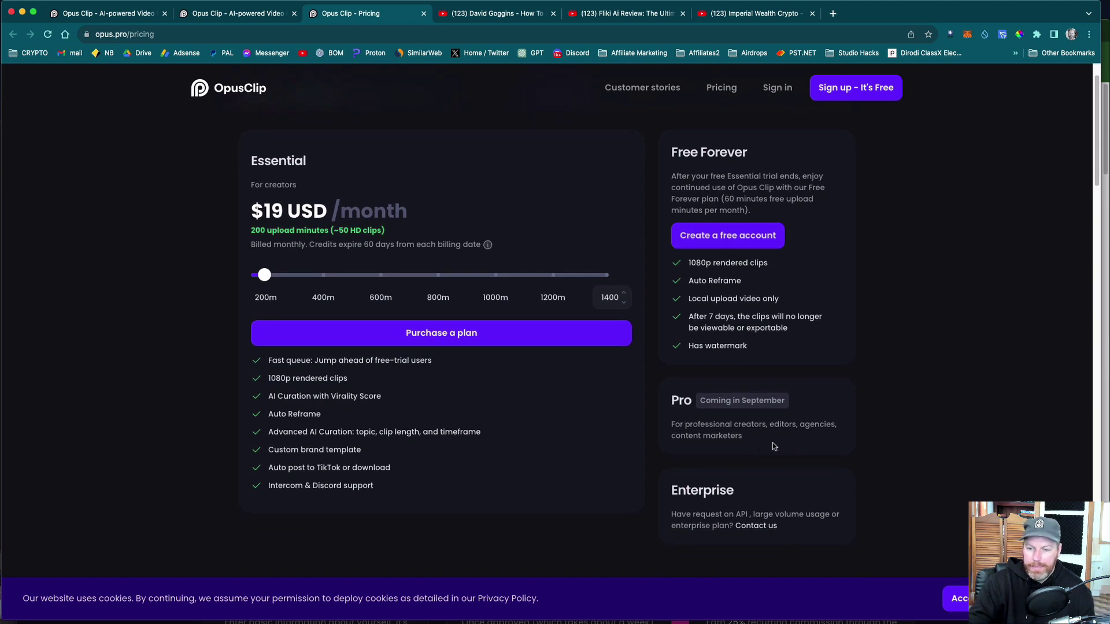
{"action": "scroll", "coordinate": [775, 439], "scroll_direction": "up", "scroll_amount": 2}
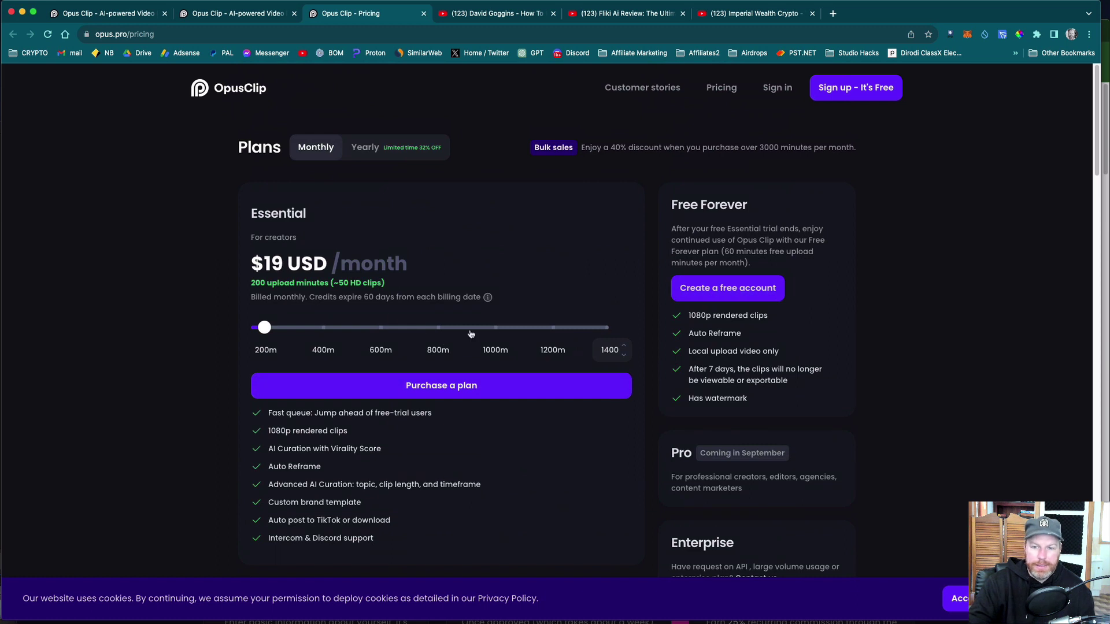
{"action": "left_click", "coordinate": [352, 148]}
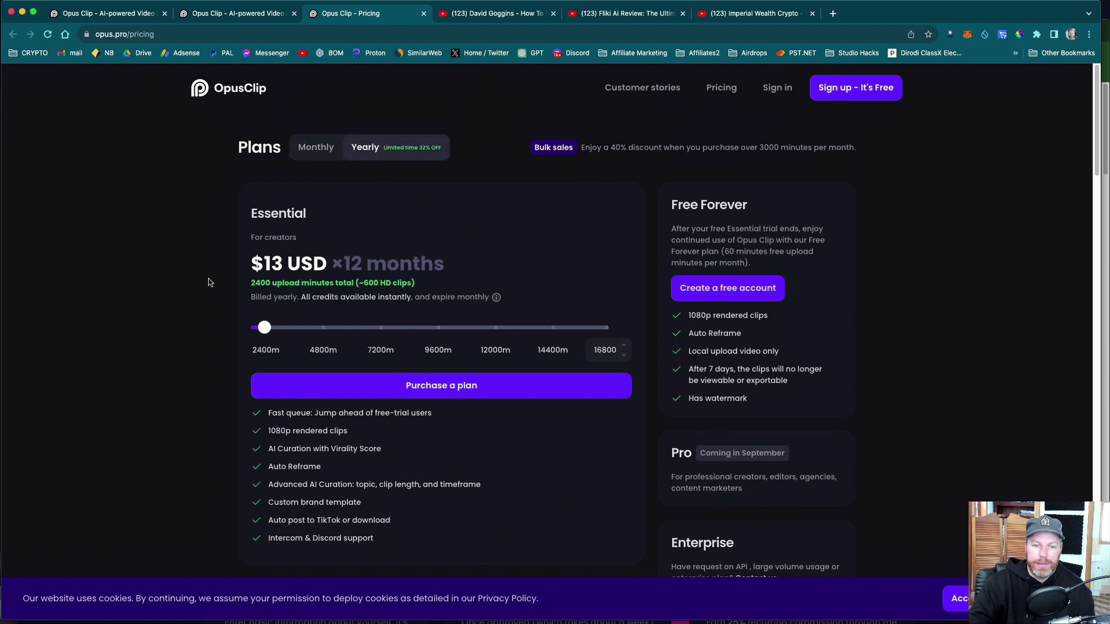
{"action": "left_click", "coordinate": [960, 599]}
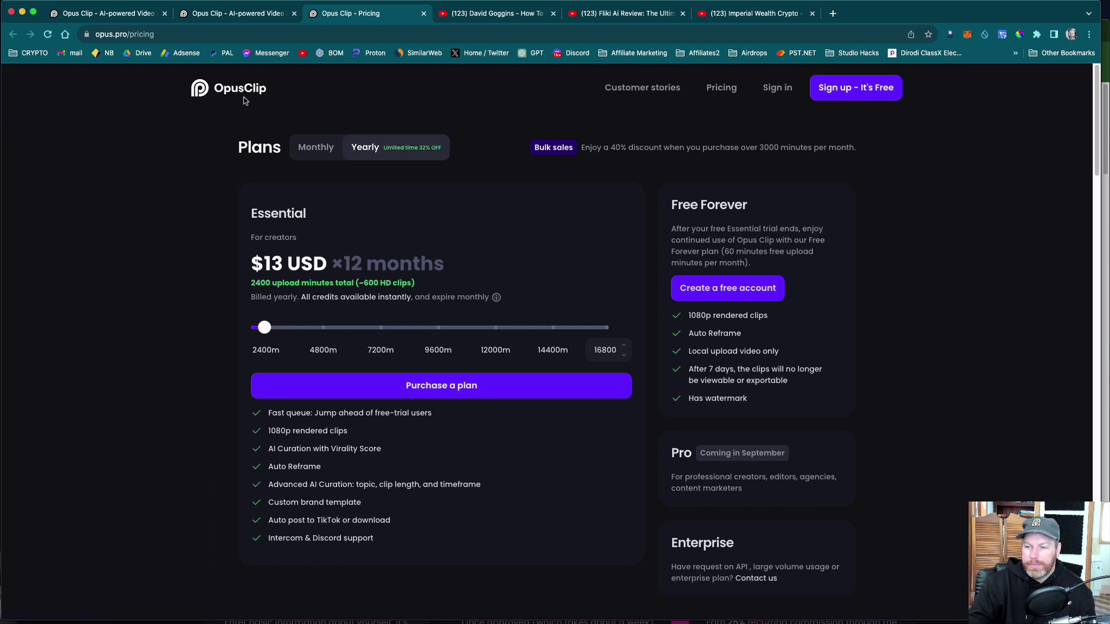
{"action": "left_click", "coordinate": [228, 16]}
{"action": "left_click", "coordinate": [124, 14]}
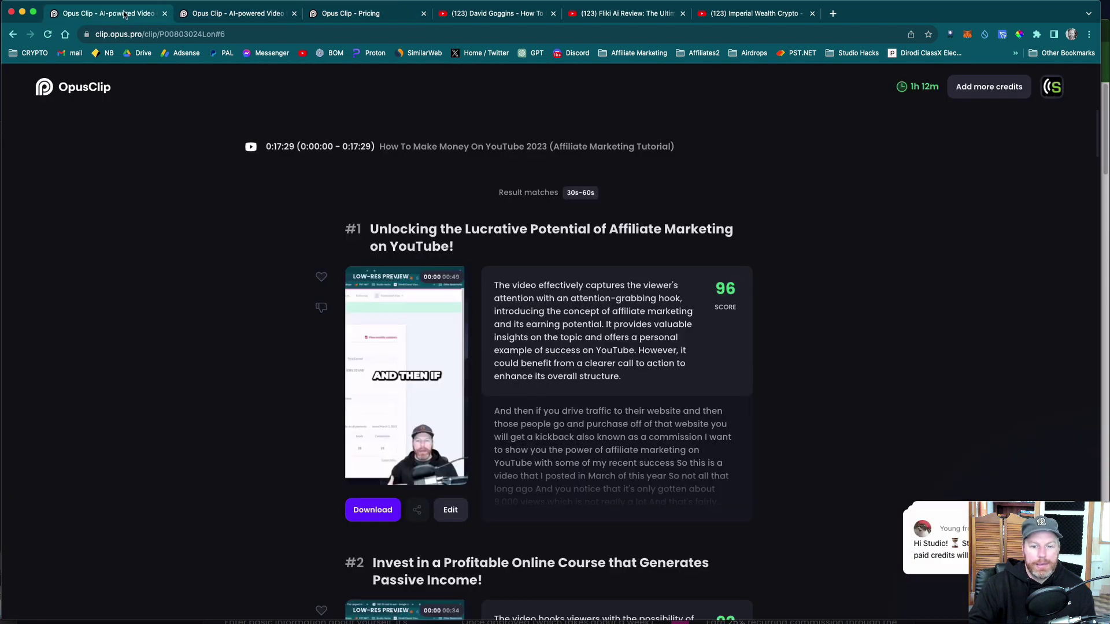